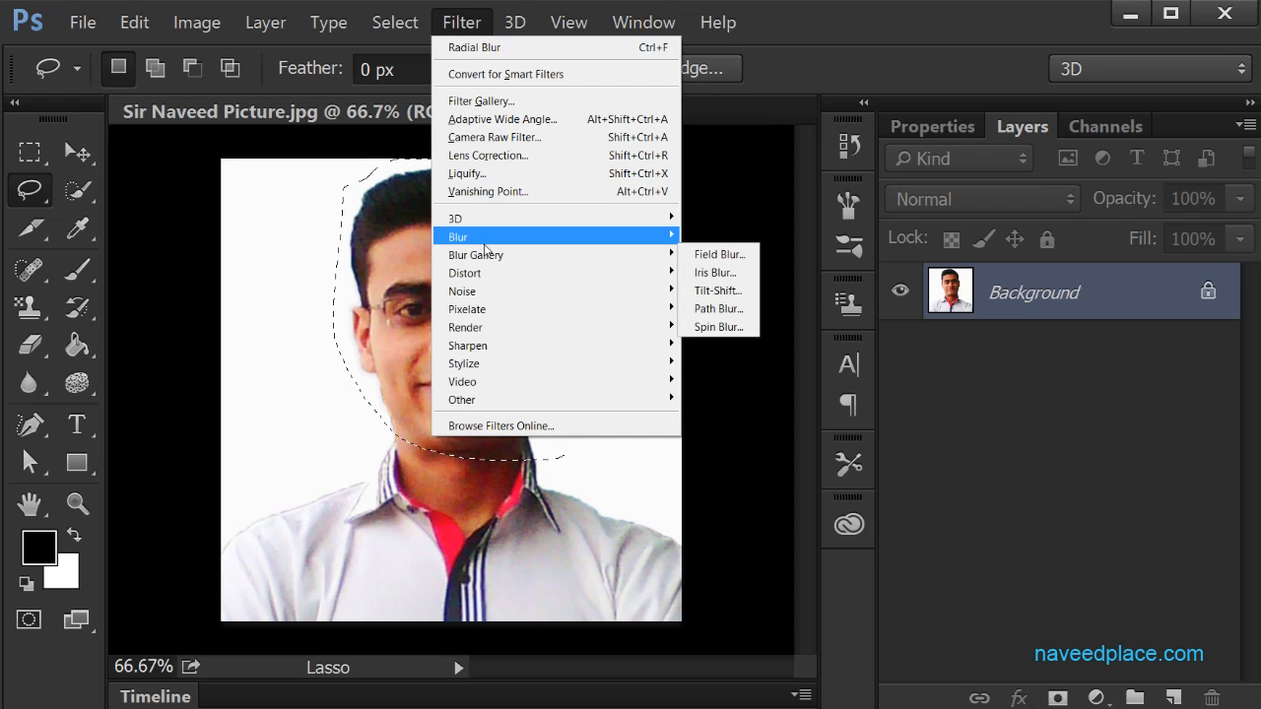
mouse_move(485, 247)
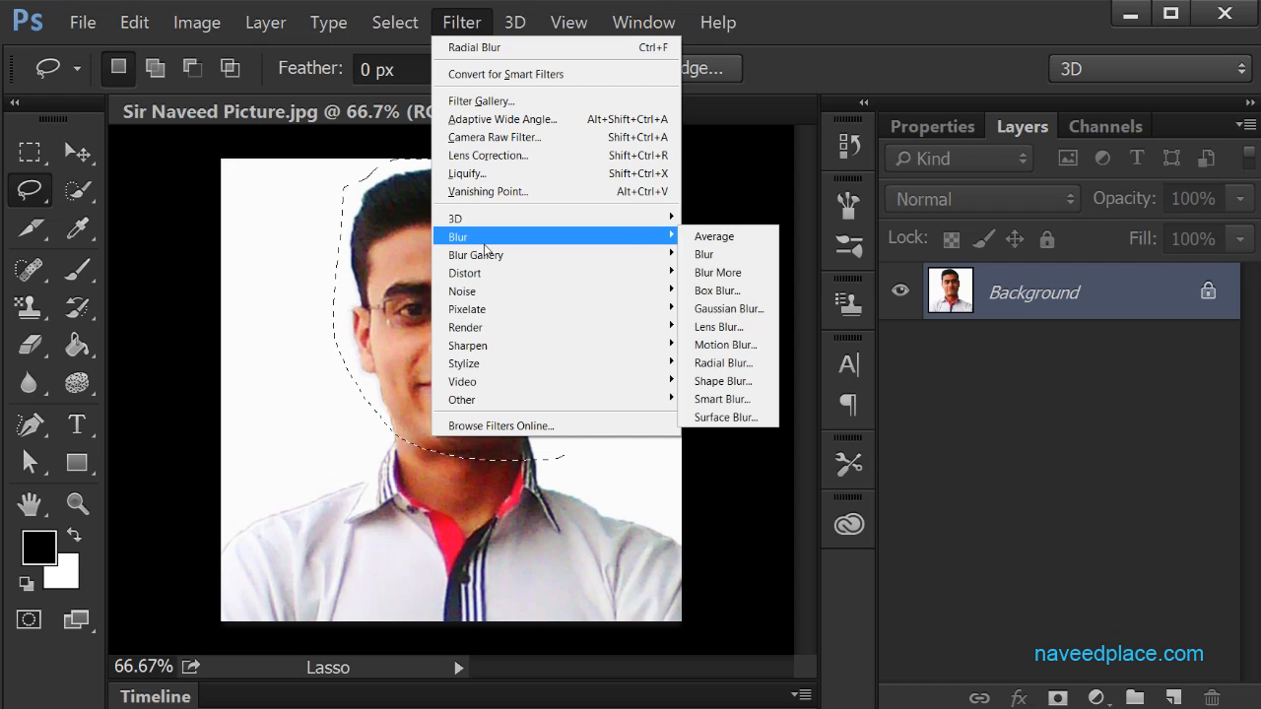
click(746, 208)
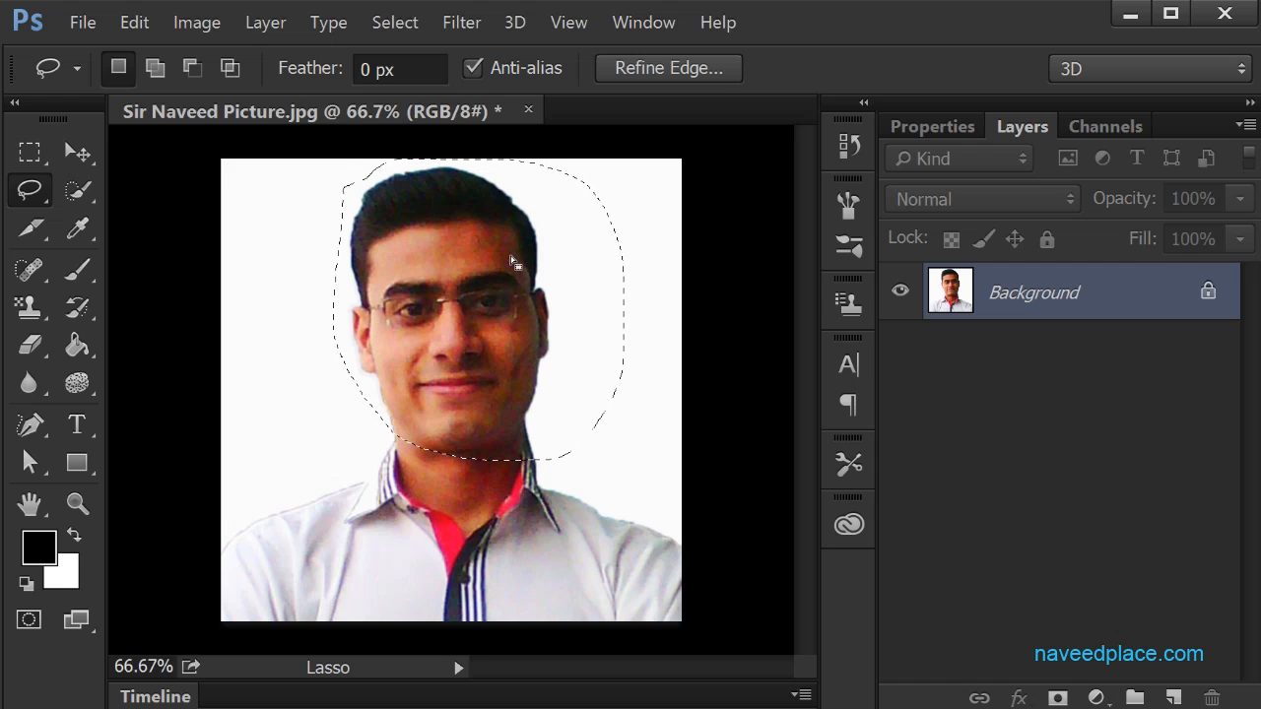
click(462, 23)
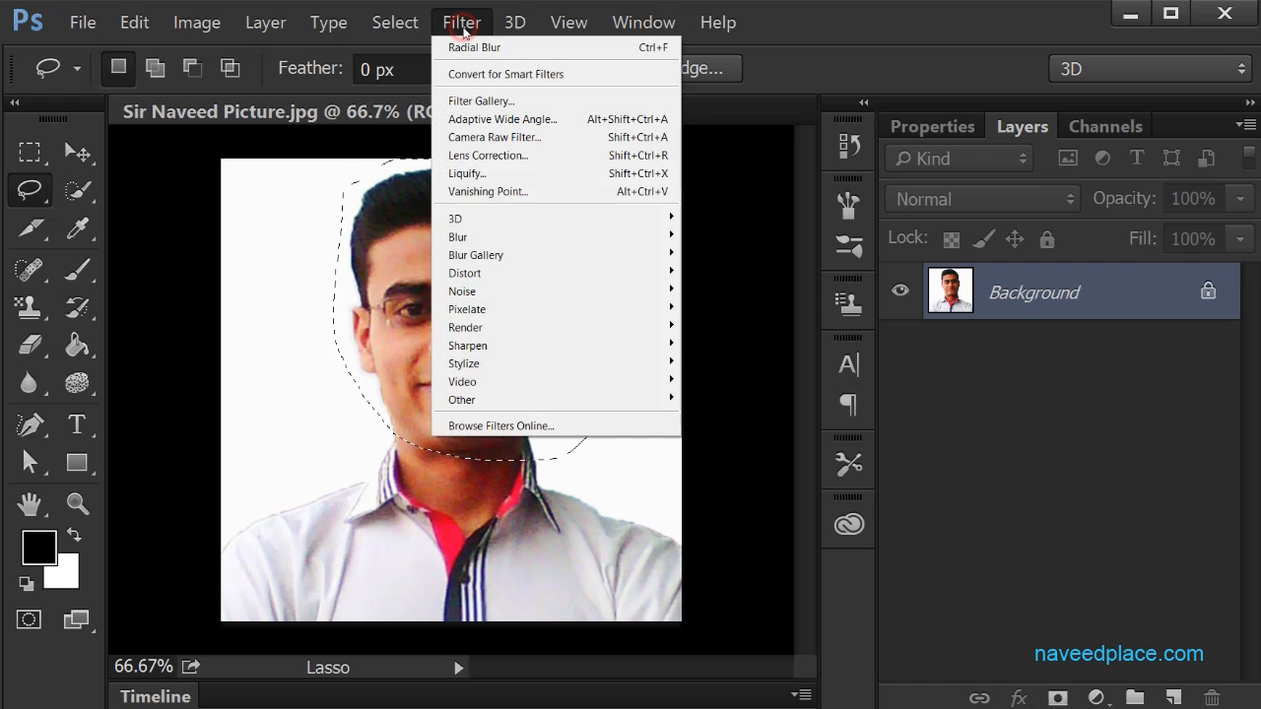
click(369, 496)
click(42, 195)
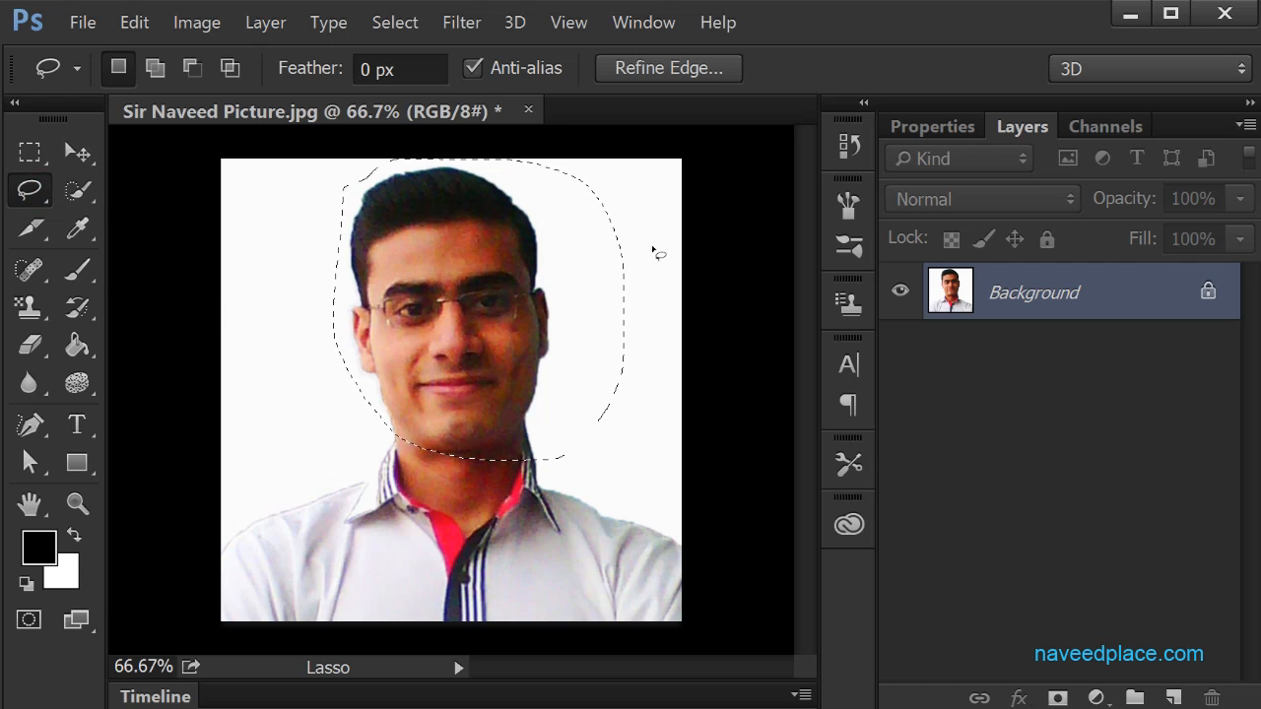
- Preview a Gaussian Blur with a radius of 22.3 pixels on the selected head area, and cancel it
click(463, 26)
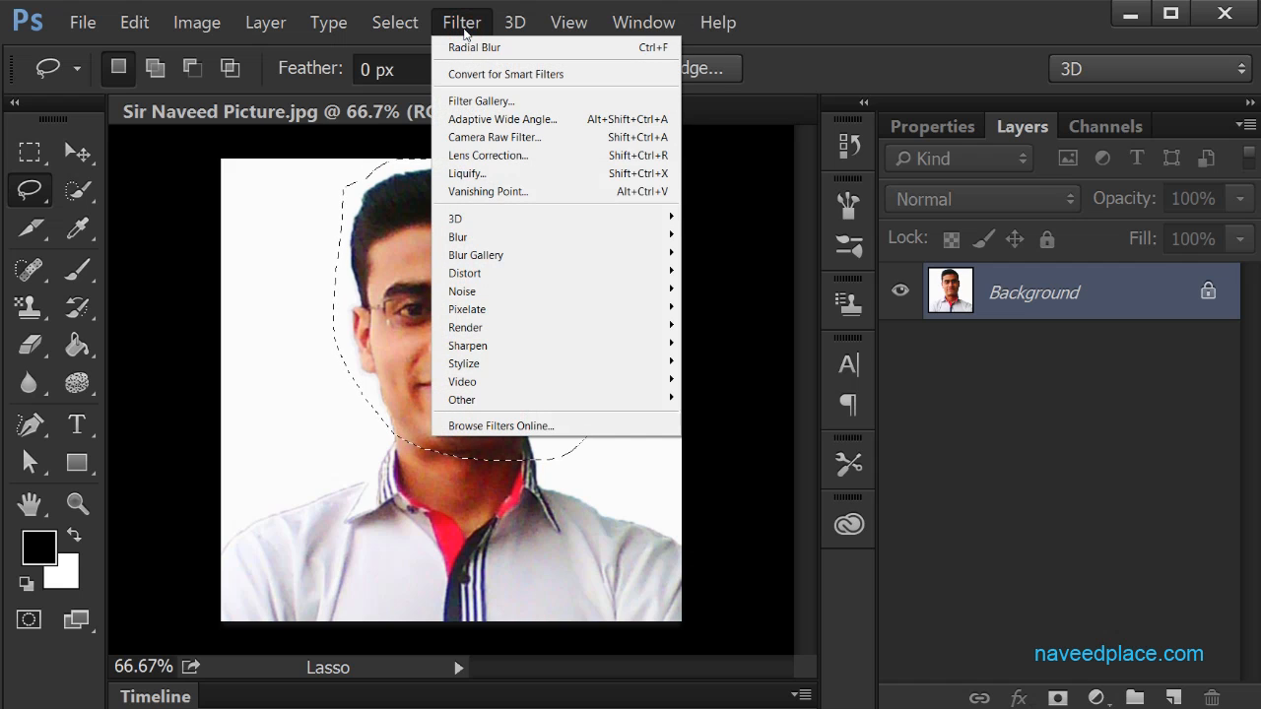
mouse_move(470, 240)
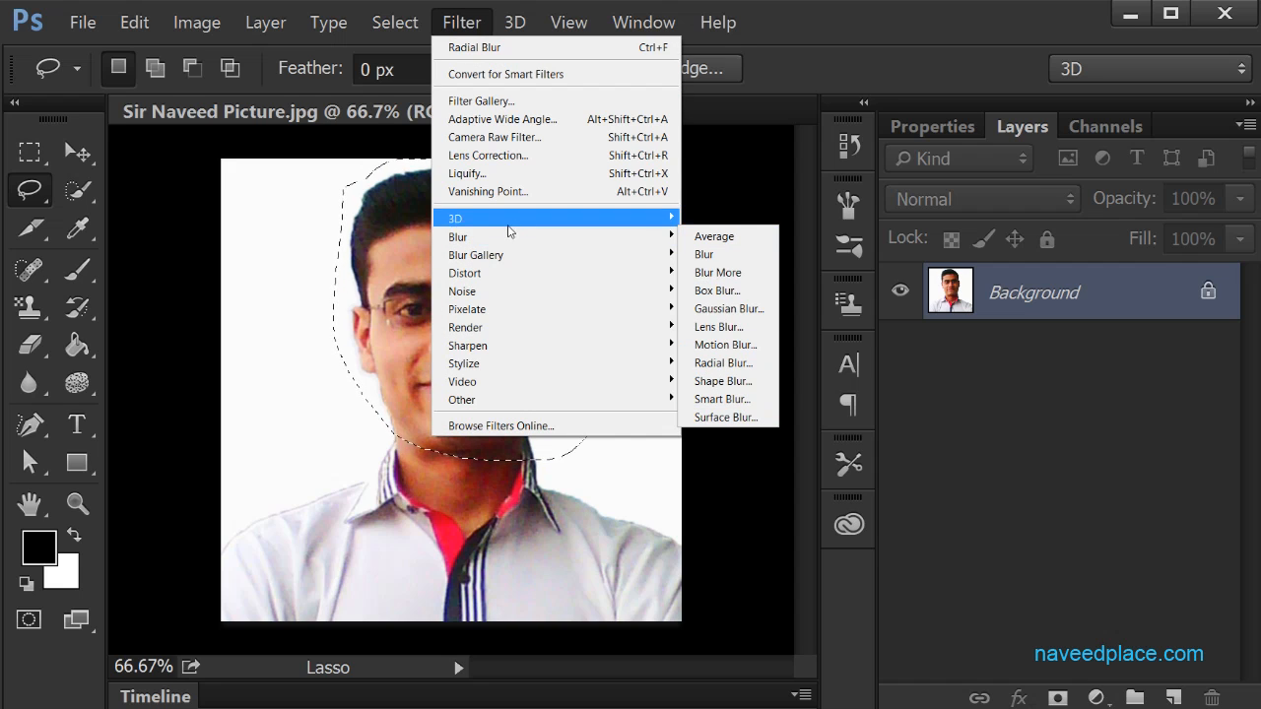
mouse_move(586, 240)
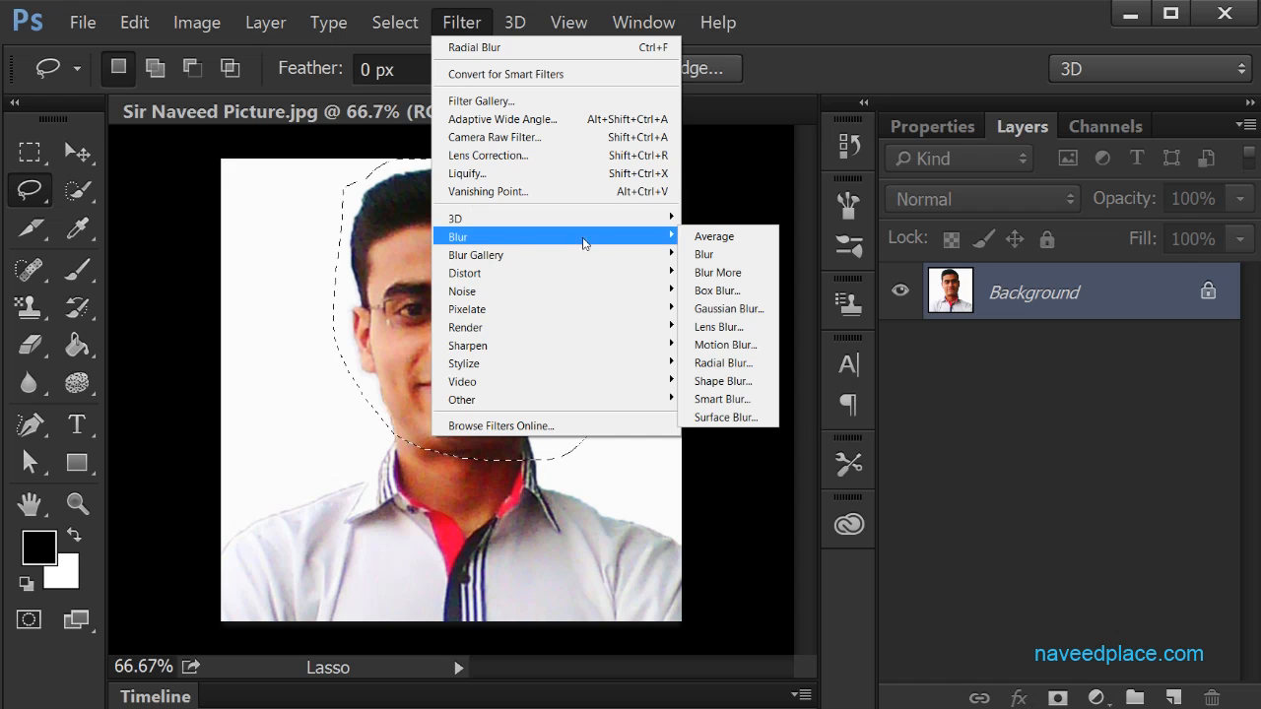
click(729, 309)
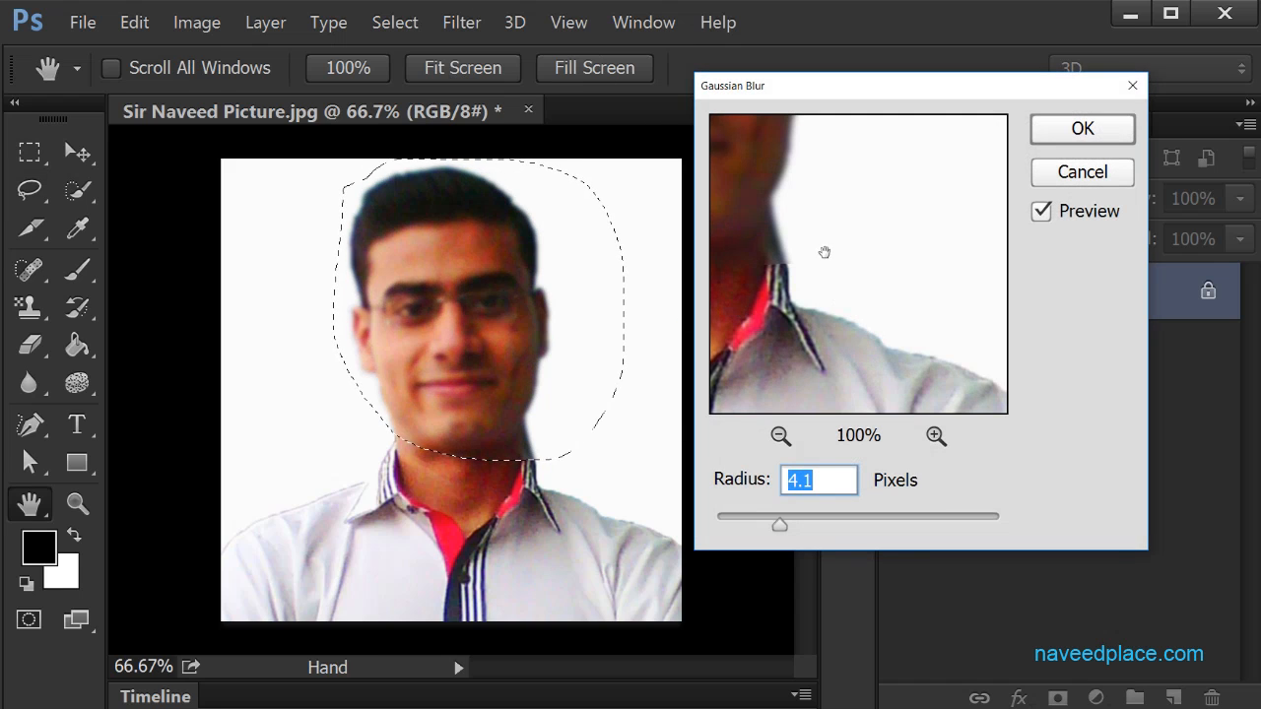
drag(779, 529, 845, 525)
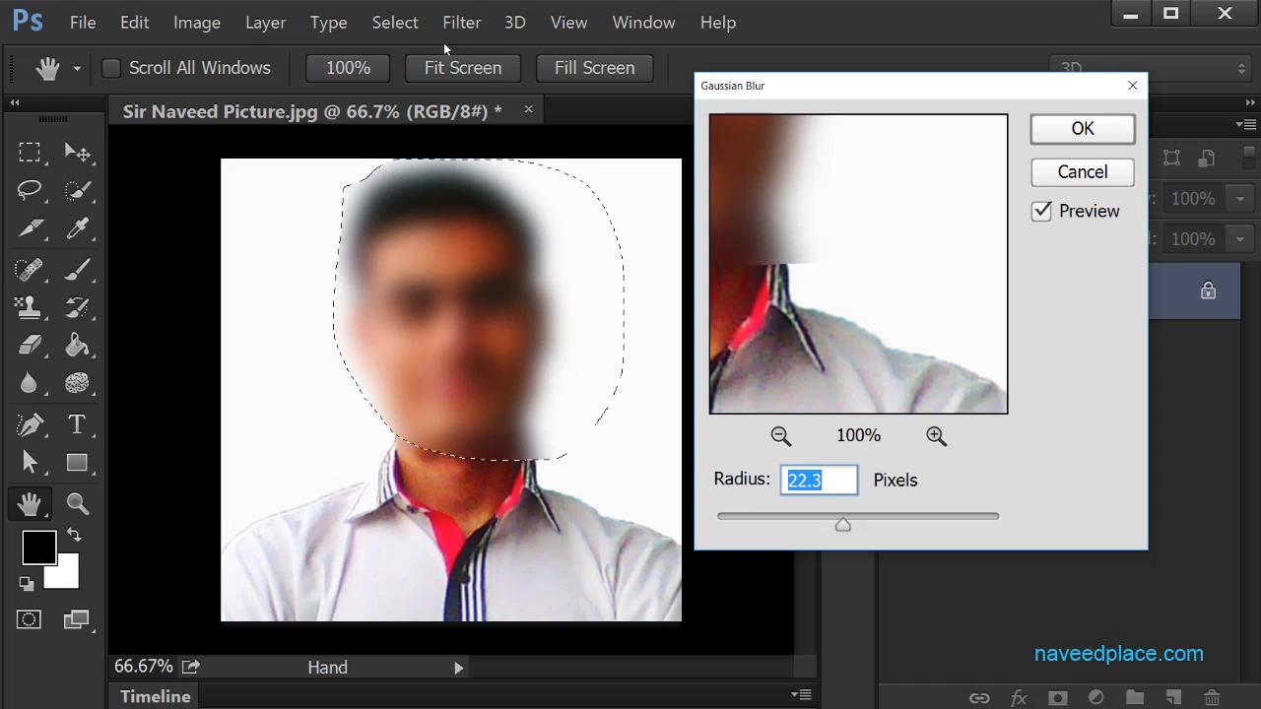
click(1067, 172)
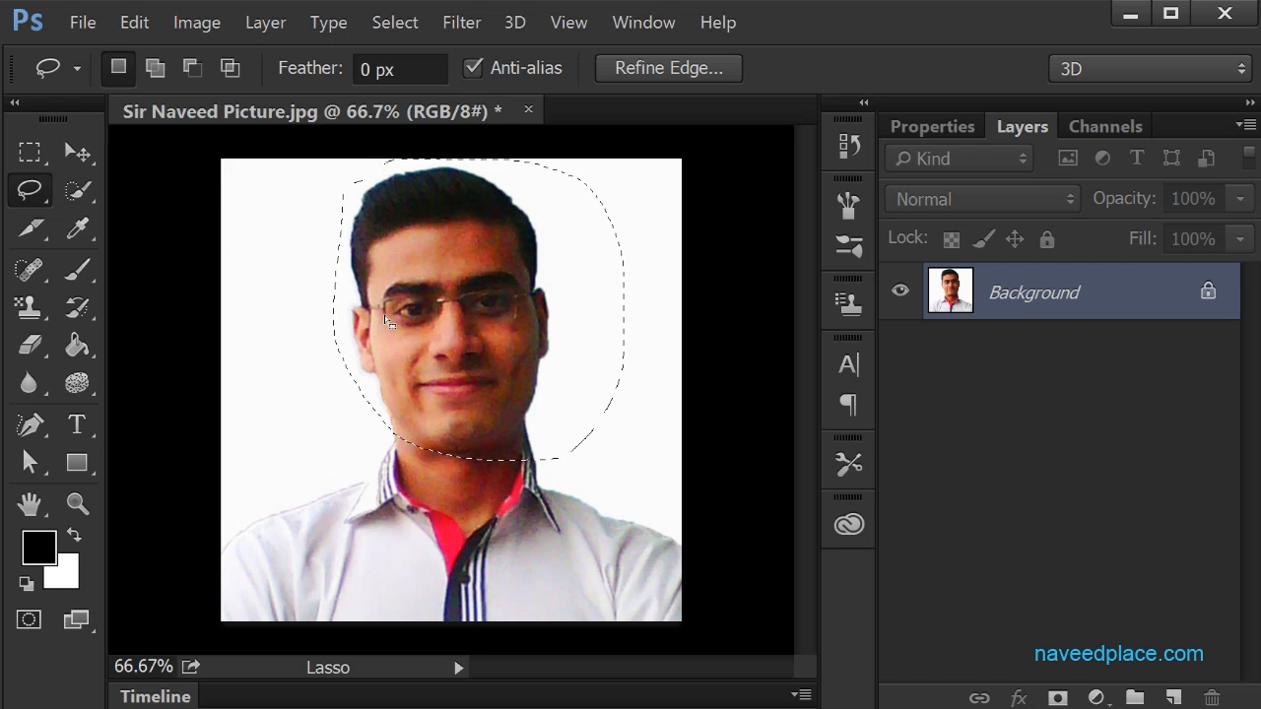
- Preview a Gaussian Blur with a radius of 8.6 pixels on the lasso selection around the head, and dismiss it
click(459, 22)
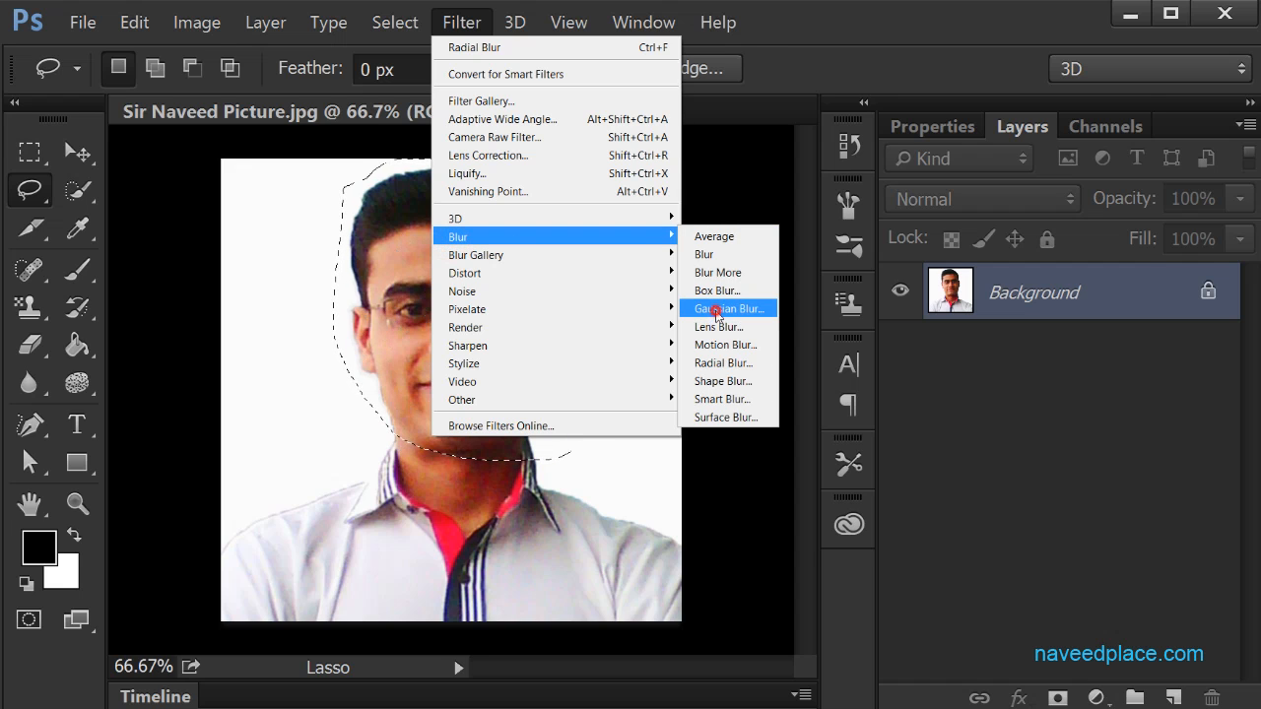
click(717, 314)
mouse_move(776, 523)
mouse_down()
mouse_move(857, 524)
mouse_move(820, 522)
mouse_up()
click(1087, 183)
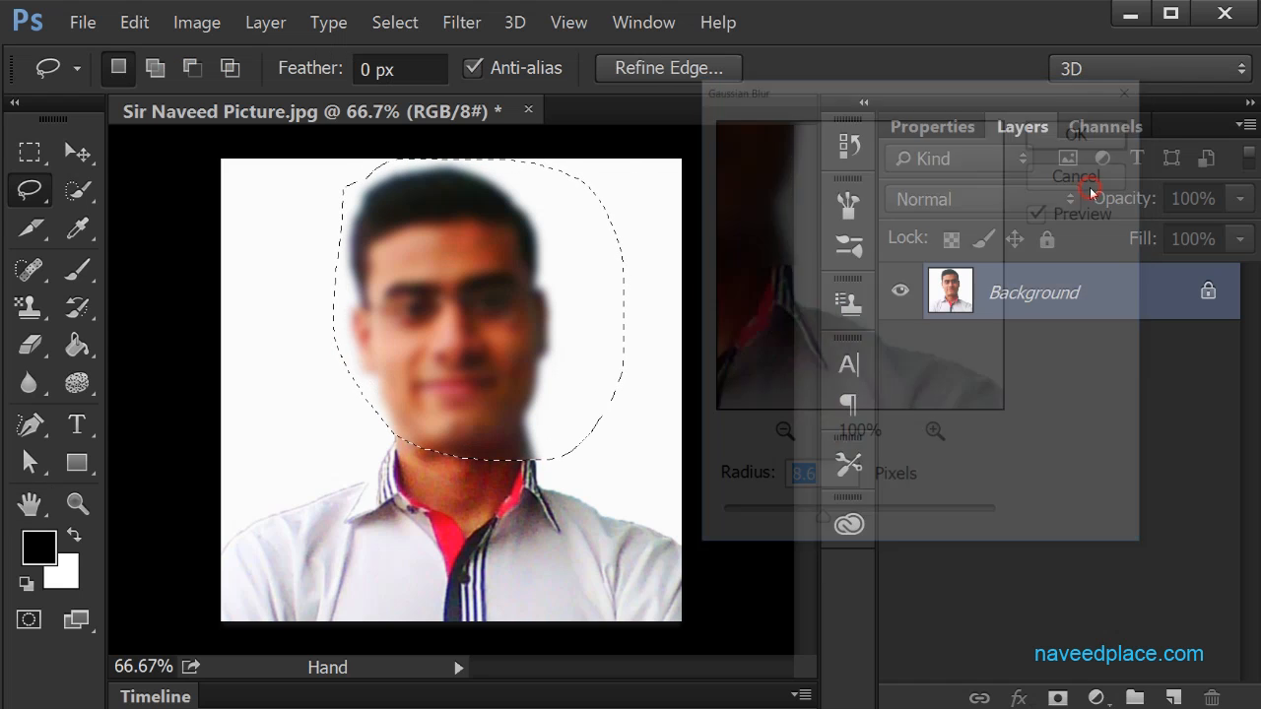
- Apply the Average blur to the selected head area and undo it
click(461, 22)
mouse_move(455, 236)
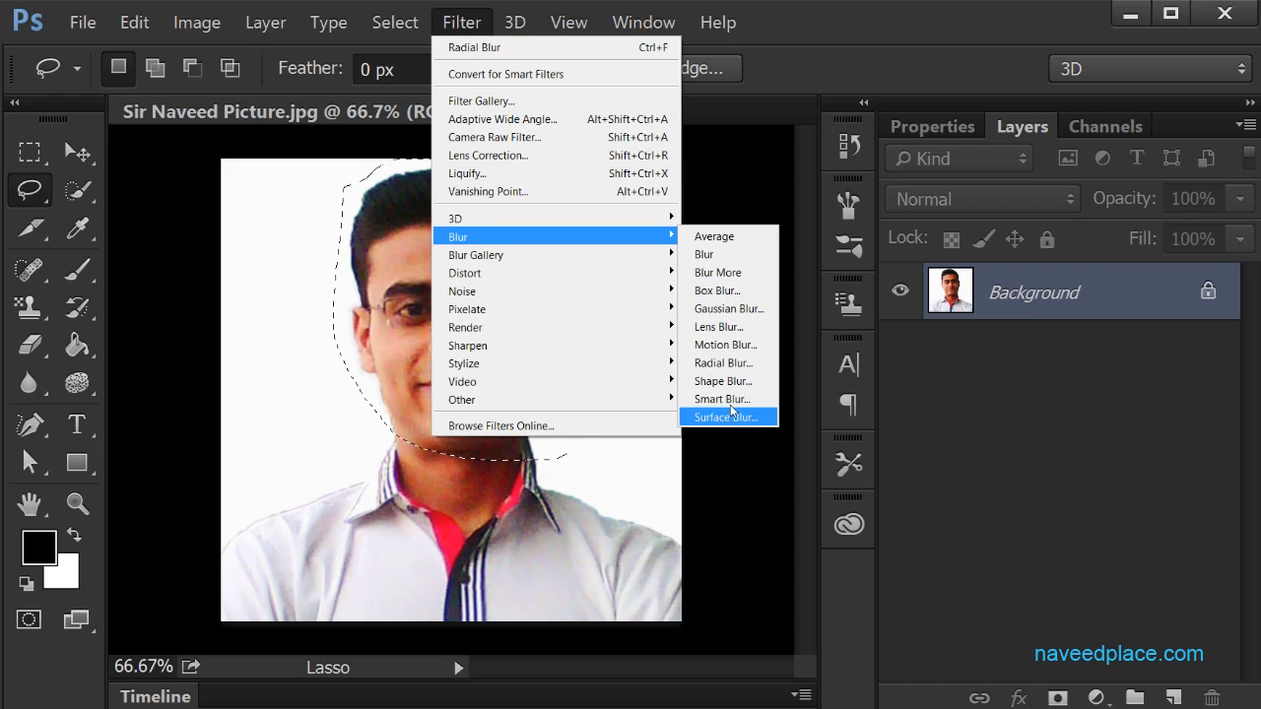
click(733, 244)
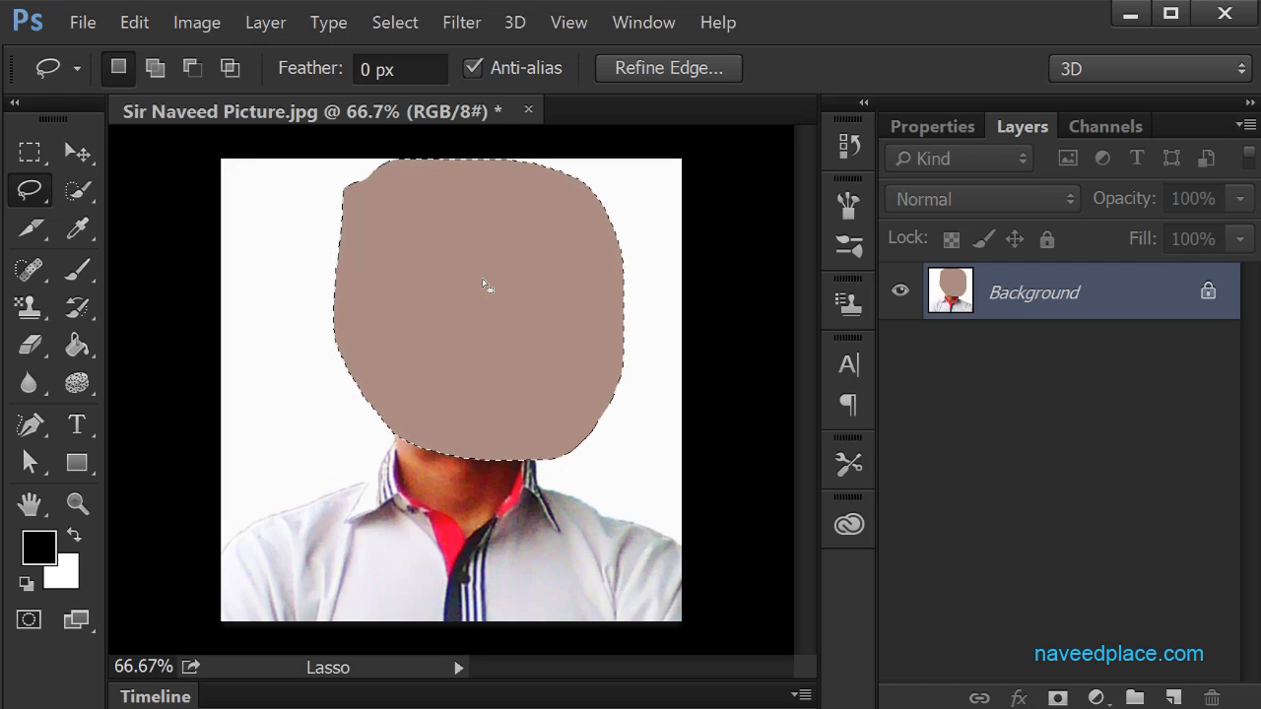
key(ctrl+z)
- Apply the basic Blur filter twice to the selected head area and clear the selection
click(477, 30)
click(479, 237)
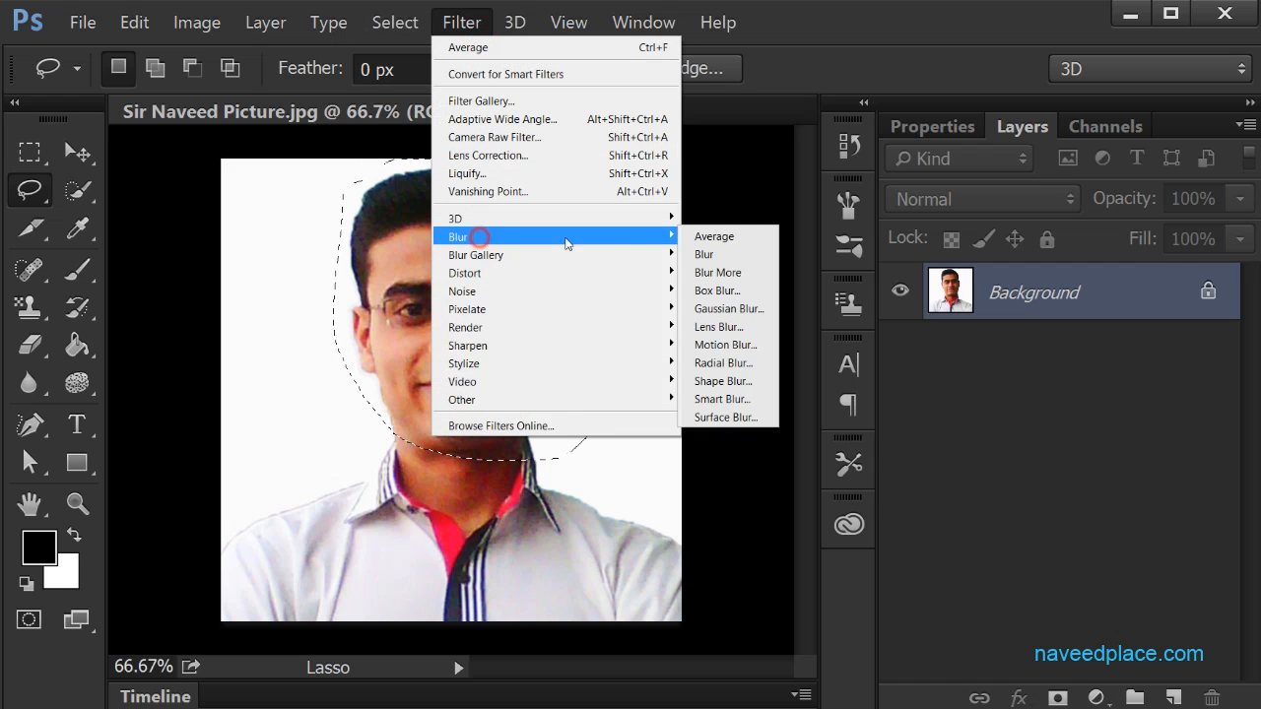
click(705, 255)
click(467, 19)
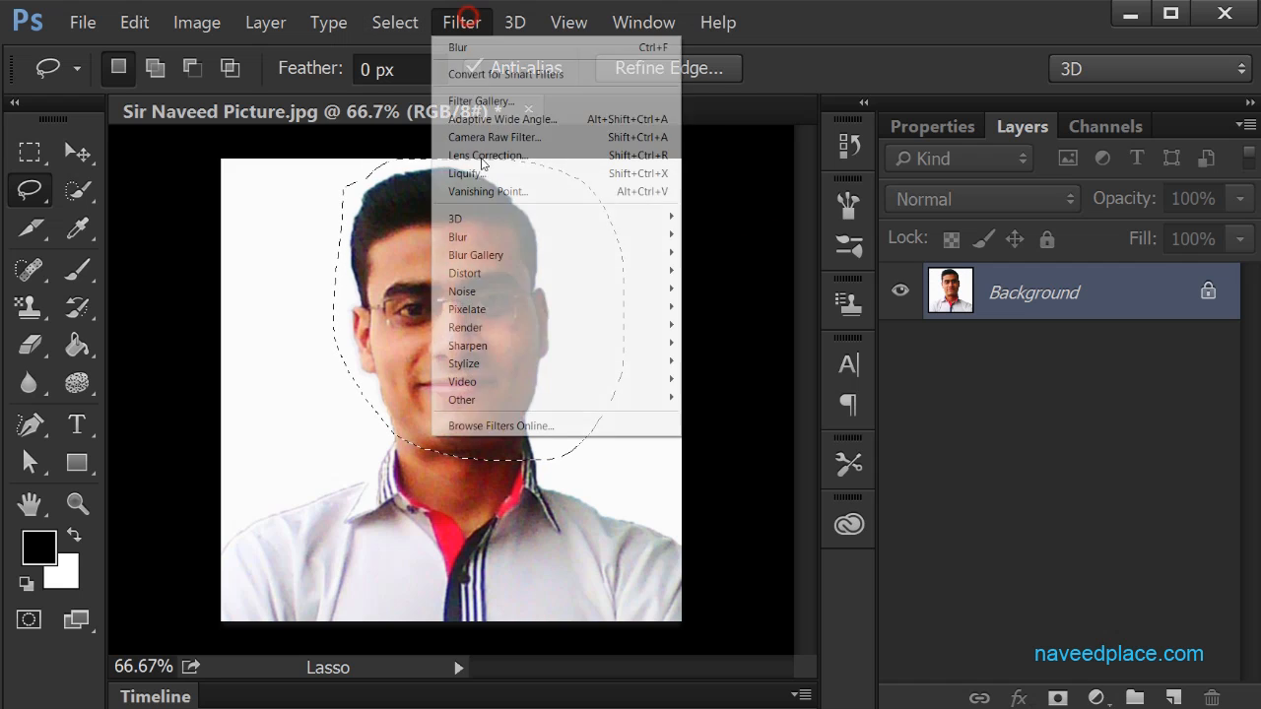
click(706, 254)
key(ctrl+d)
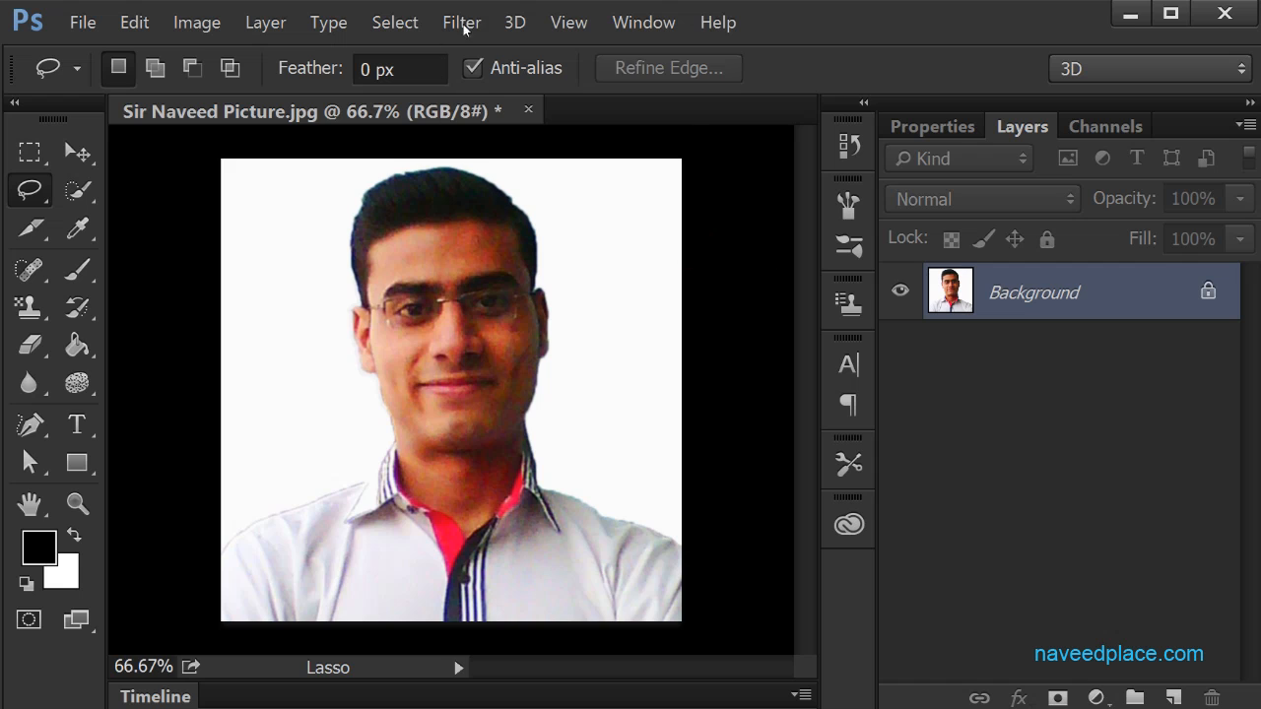
- Apply the Blur filter followed by Blur More to the whole picture
click(451, 27)
mouse_move(479, 236)
click(715, 254)
click(465, 24)
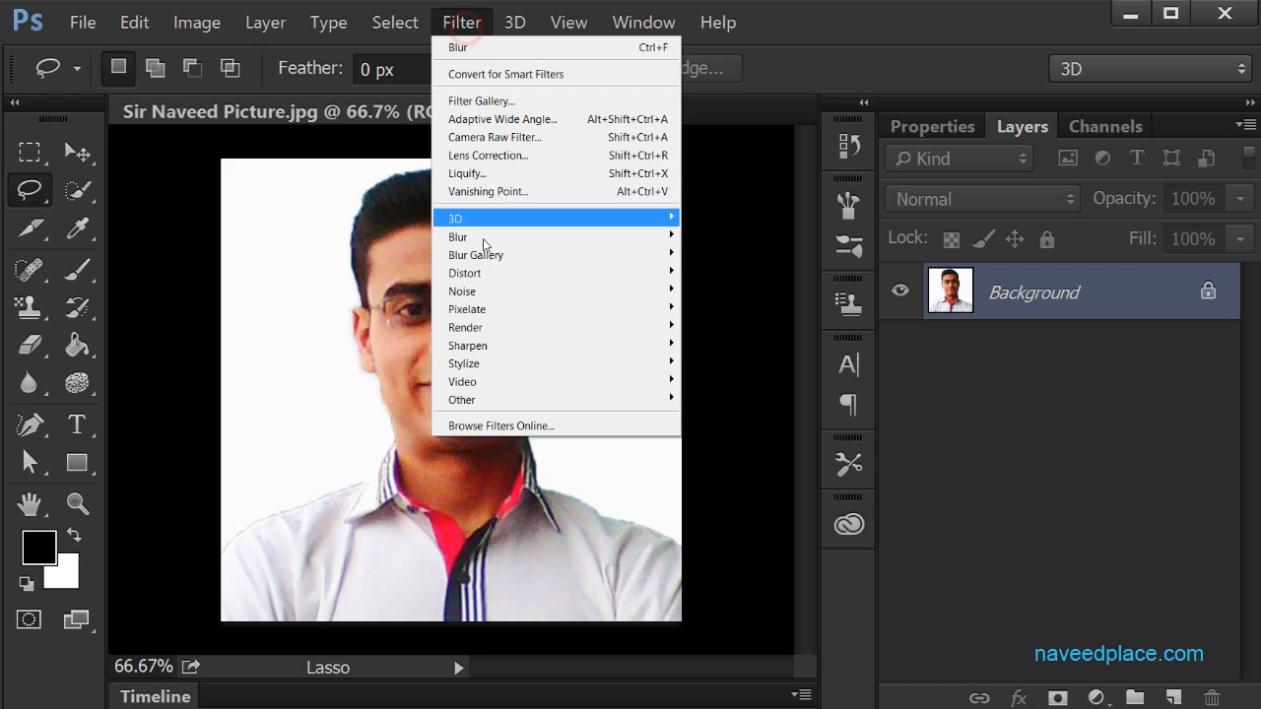
mouse_move(493, 237)
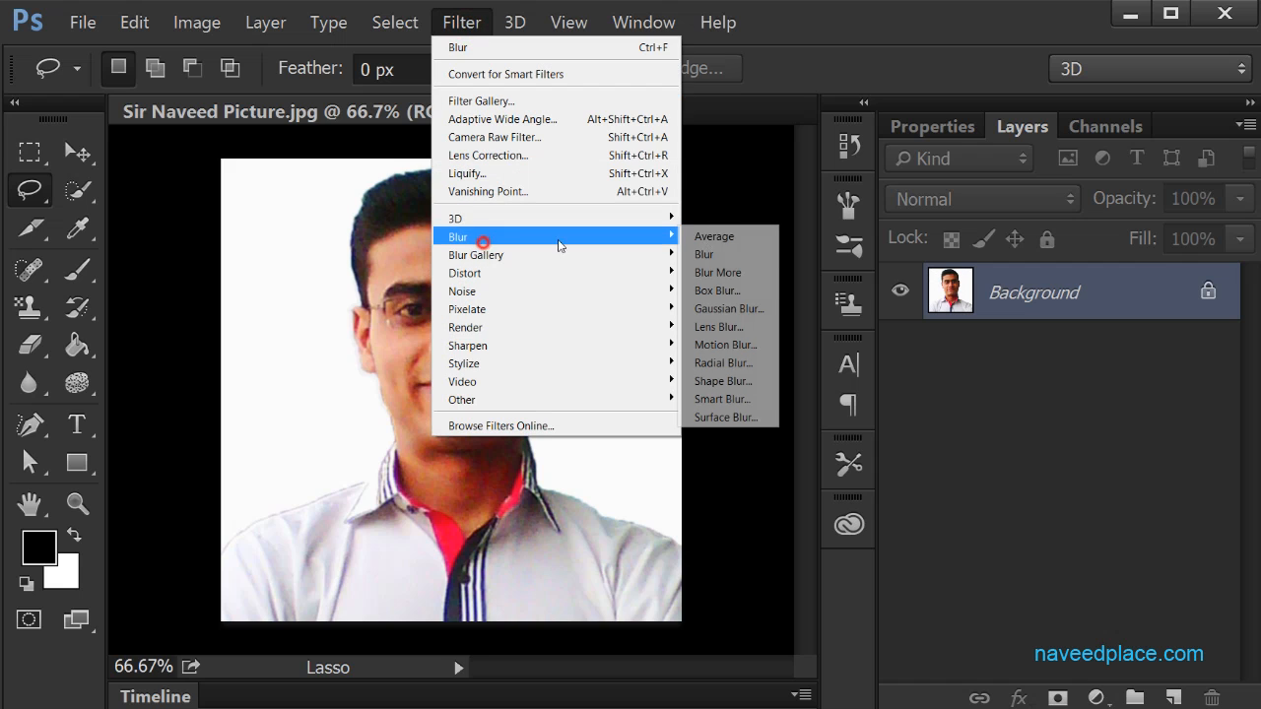
click(731, 274)
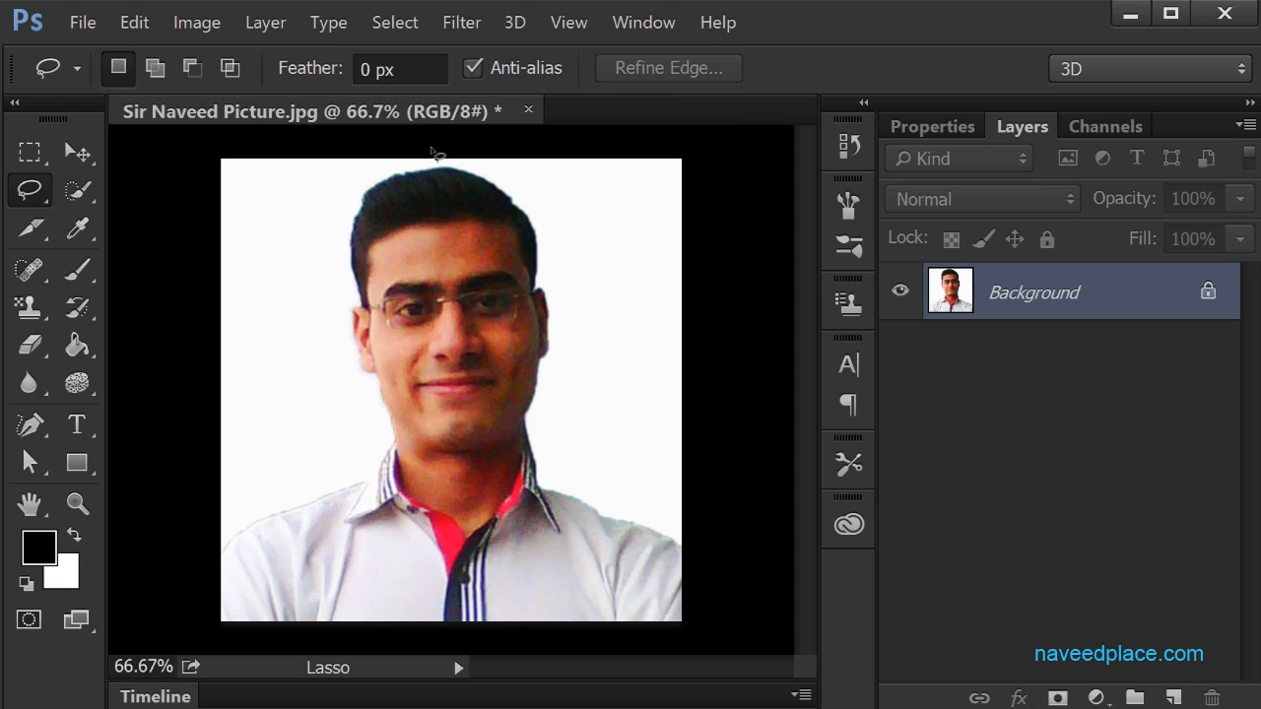
- Preview a Box Blur with a radius of 37 pixels on the whole picture, inspect the face, and cancel it
click(461, 22)
mouse_move(478, 237)
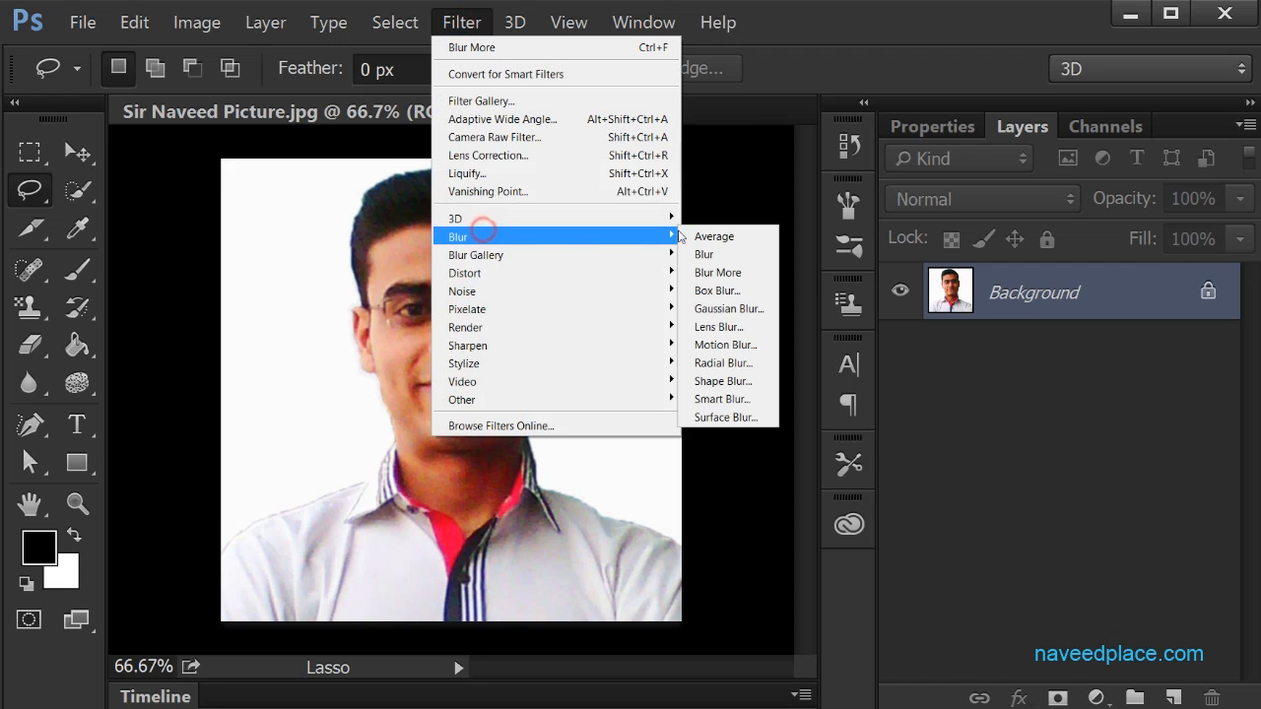
click(727, 293)
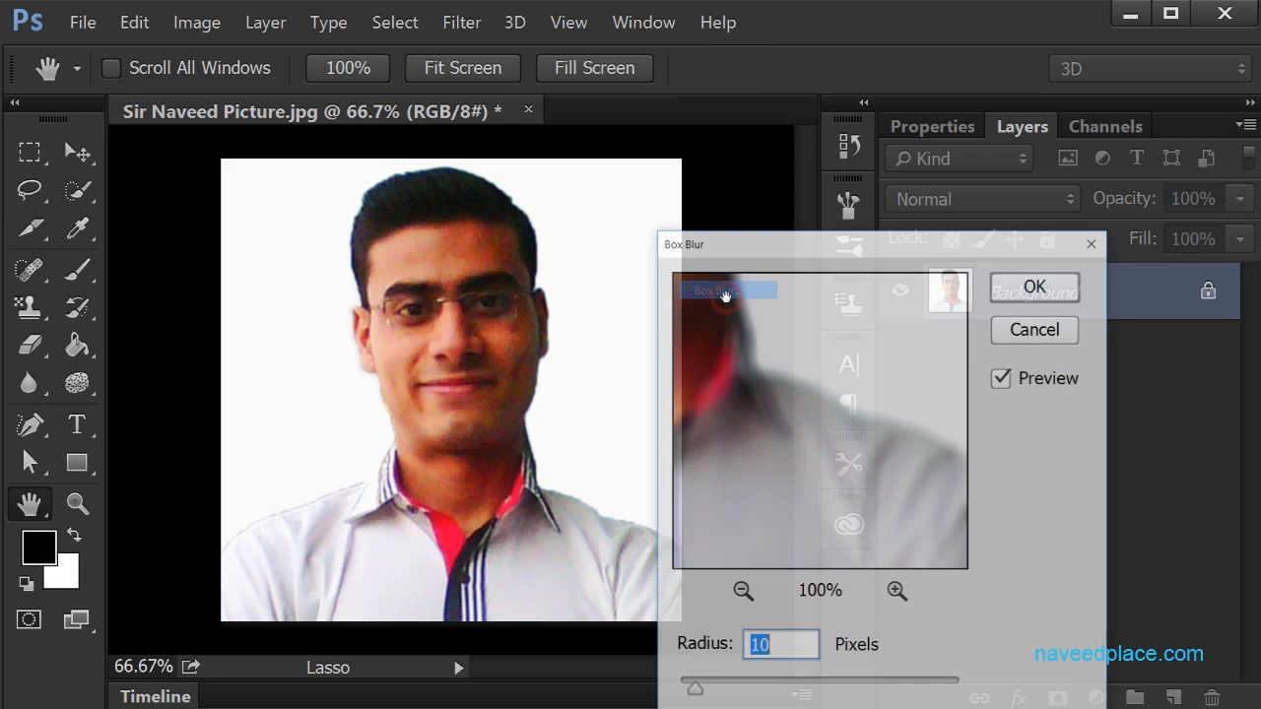
drag(793, 242, 745, 154)
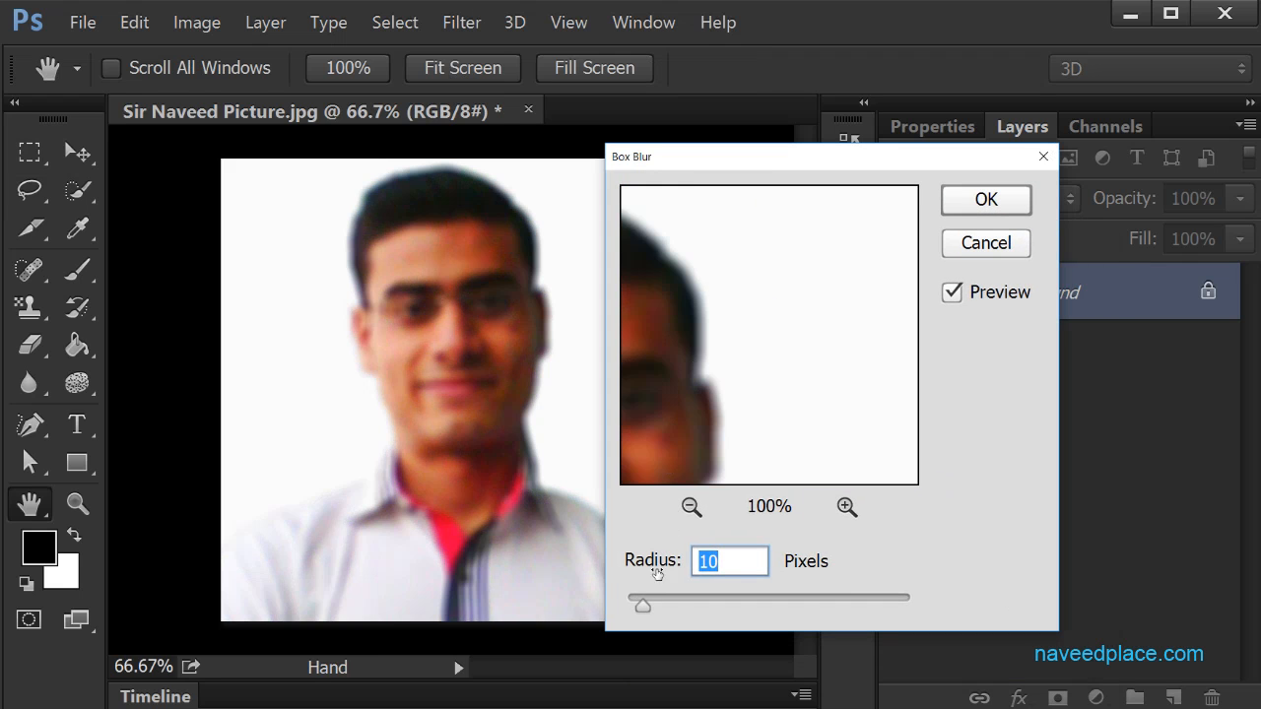
mouse_move(662, 615)
mouse_down()
mouse_move(712, 602)
mouse_move(685, 604)
mouse_up()
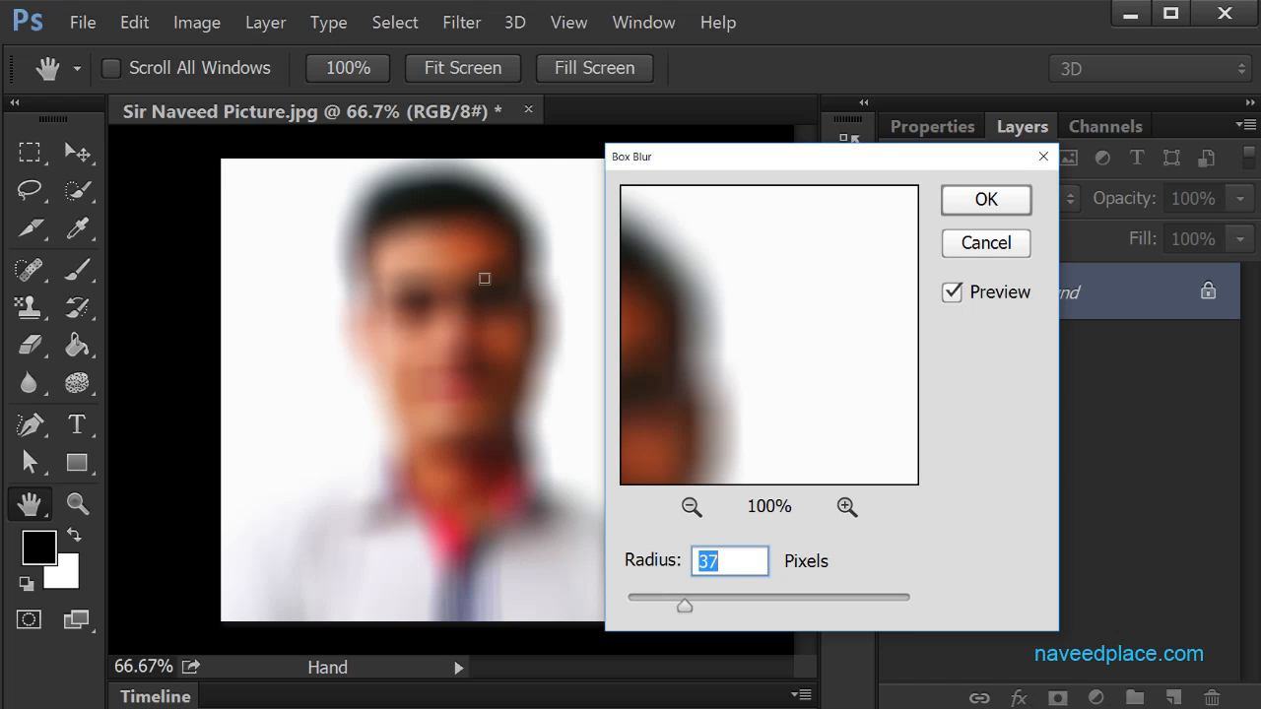
click(464, 391)
click(464, 290)
click(403, 257)
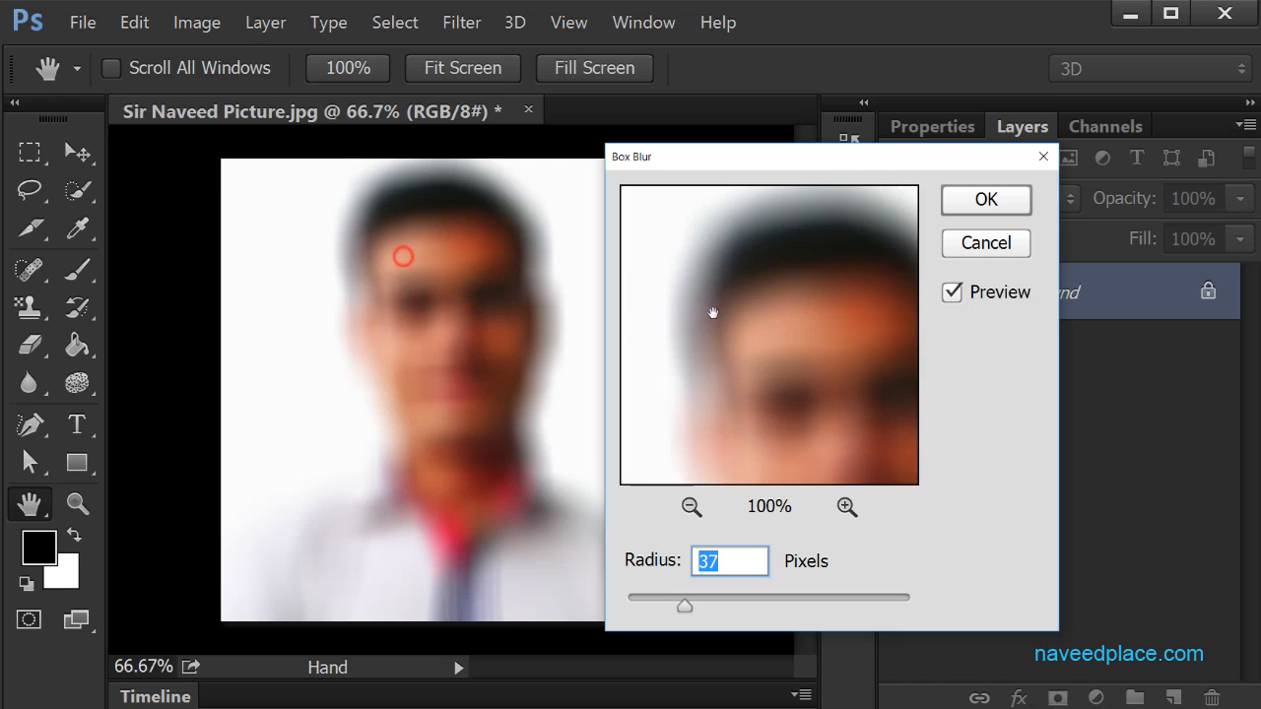
click(978, 249)
- Try a Lens Blur on the picture with raised specular highlight brightness and Gaussian noise distribution, and cancel it
click(453, 23)
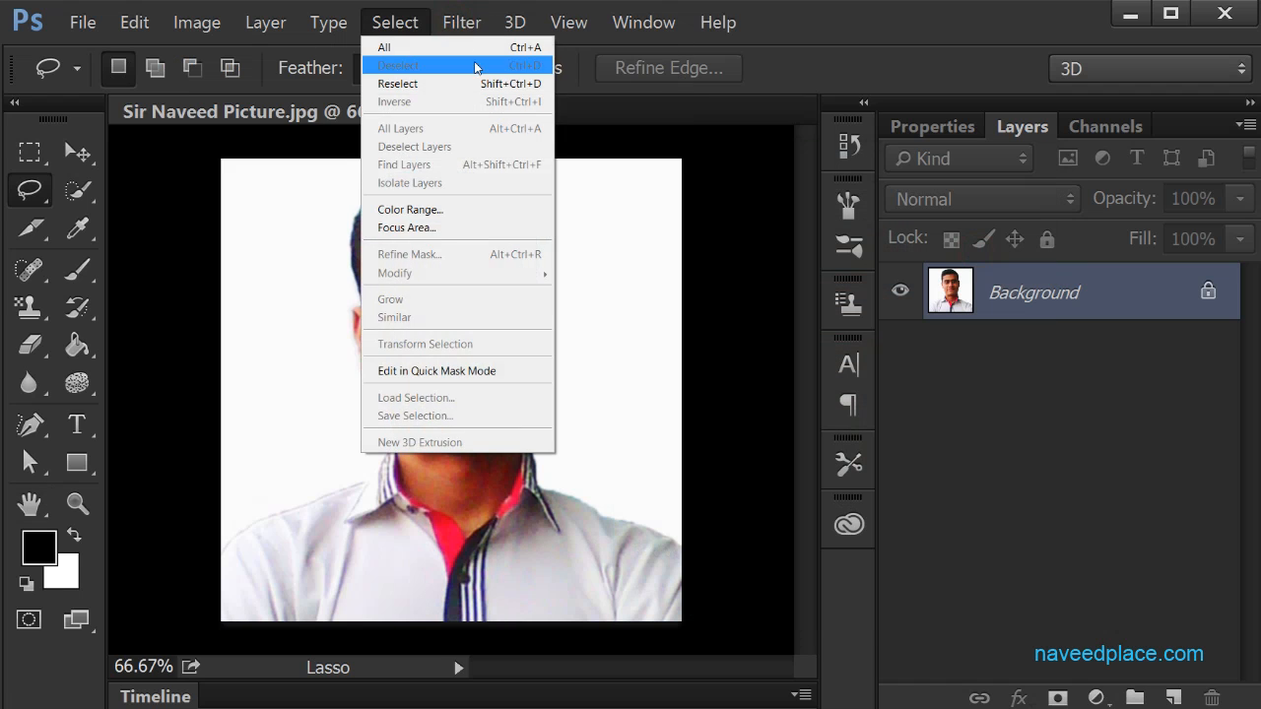
mouse_move(473, 236)
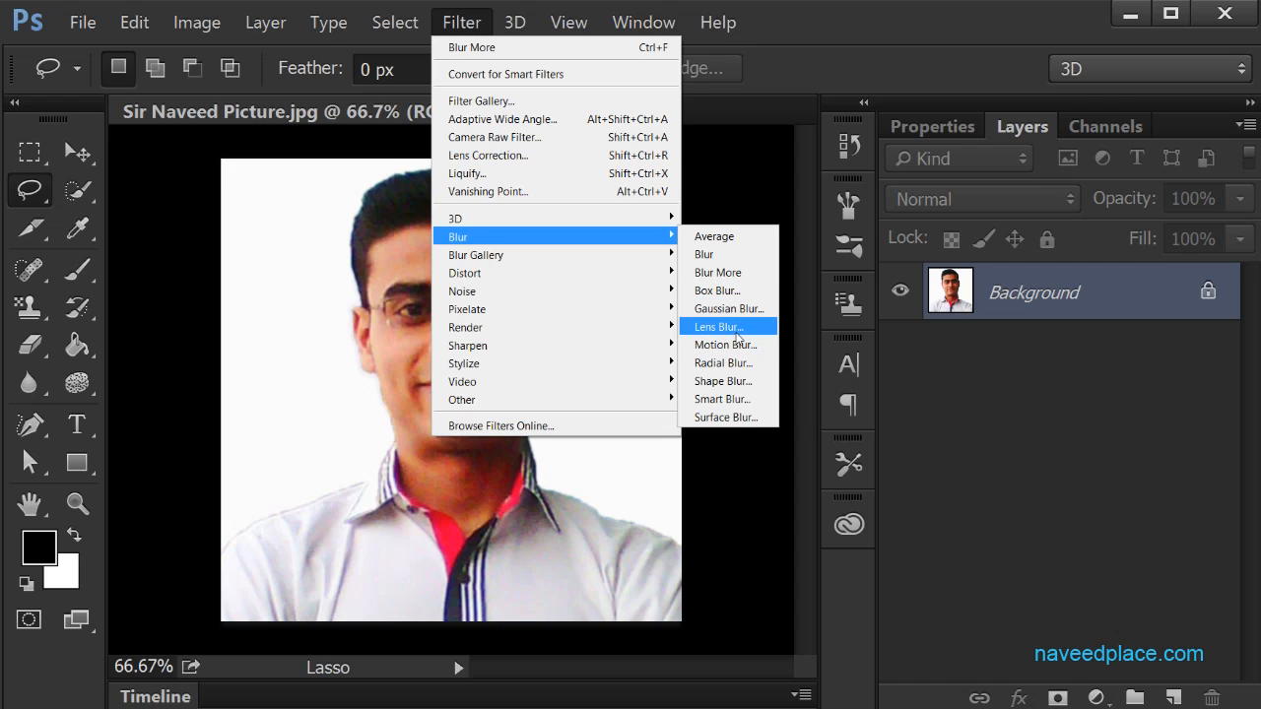
click(718, 327)
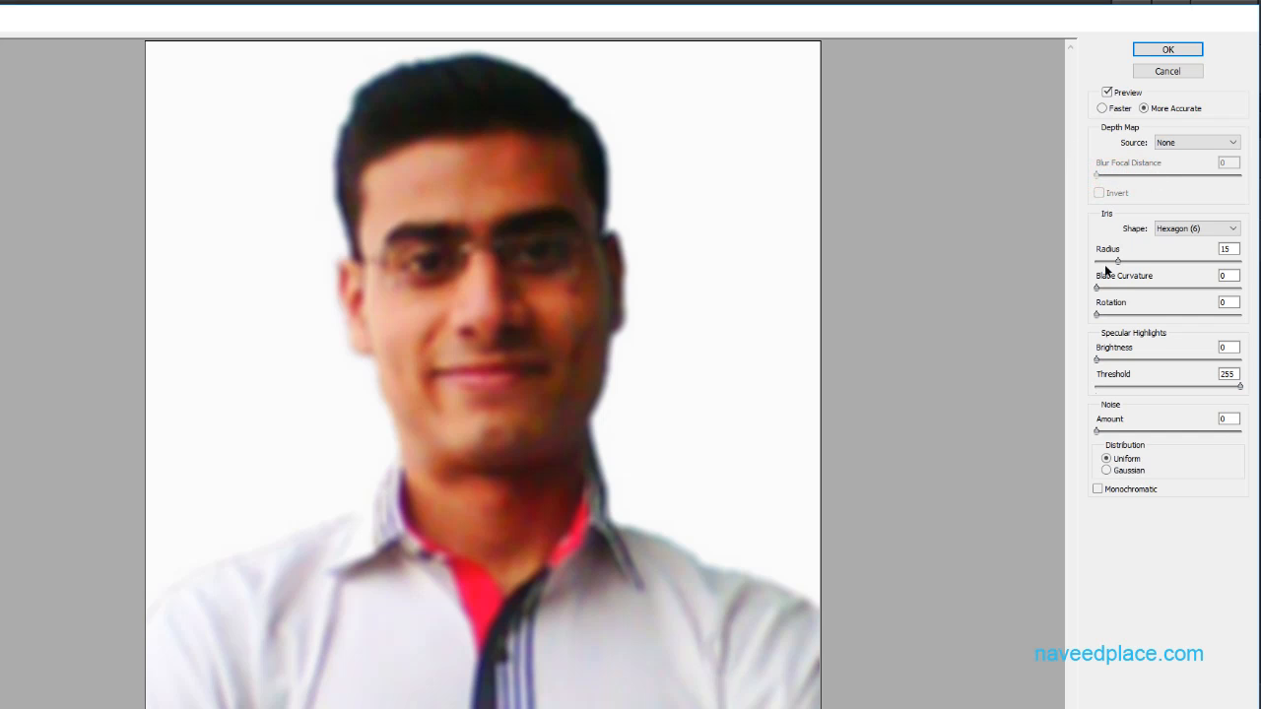
drag(1097, 287, 1098, 314)
drag(1097, 359, 1150, 359)
click(1111, 470)
click(1163, 72)
- Preview a Motion Blur with a distance of 124 pixels and an angle of -72° on the picture, and cancel it
click(461, 22)
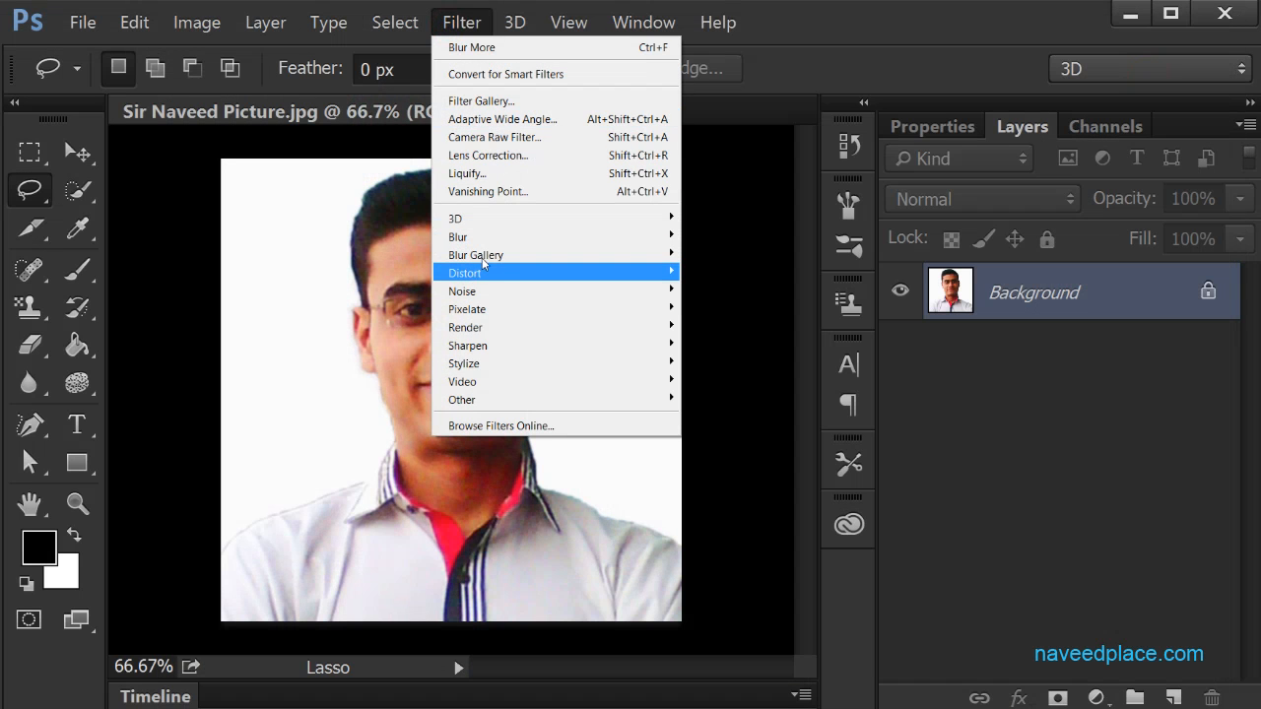
mouse_move(653, 242)
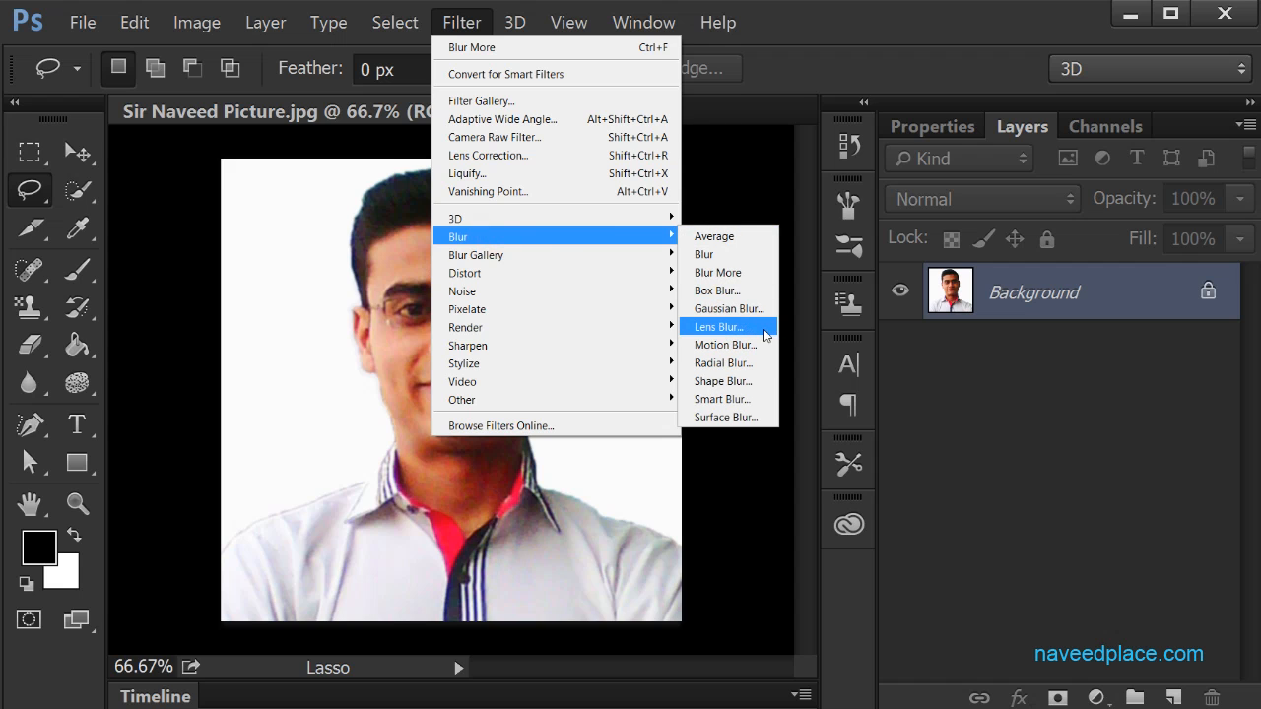
click(726, 344)
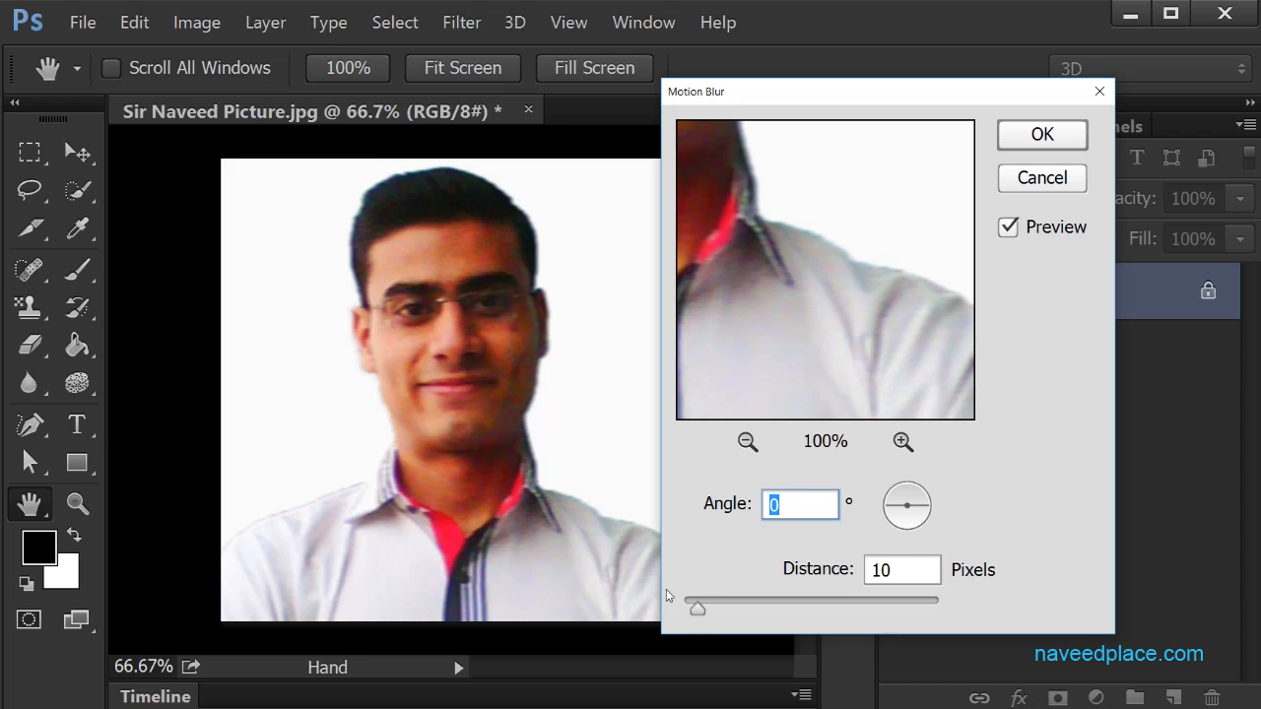
drag(718, 613, 786, 610)
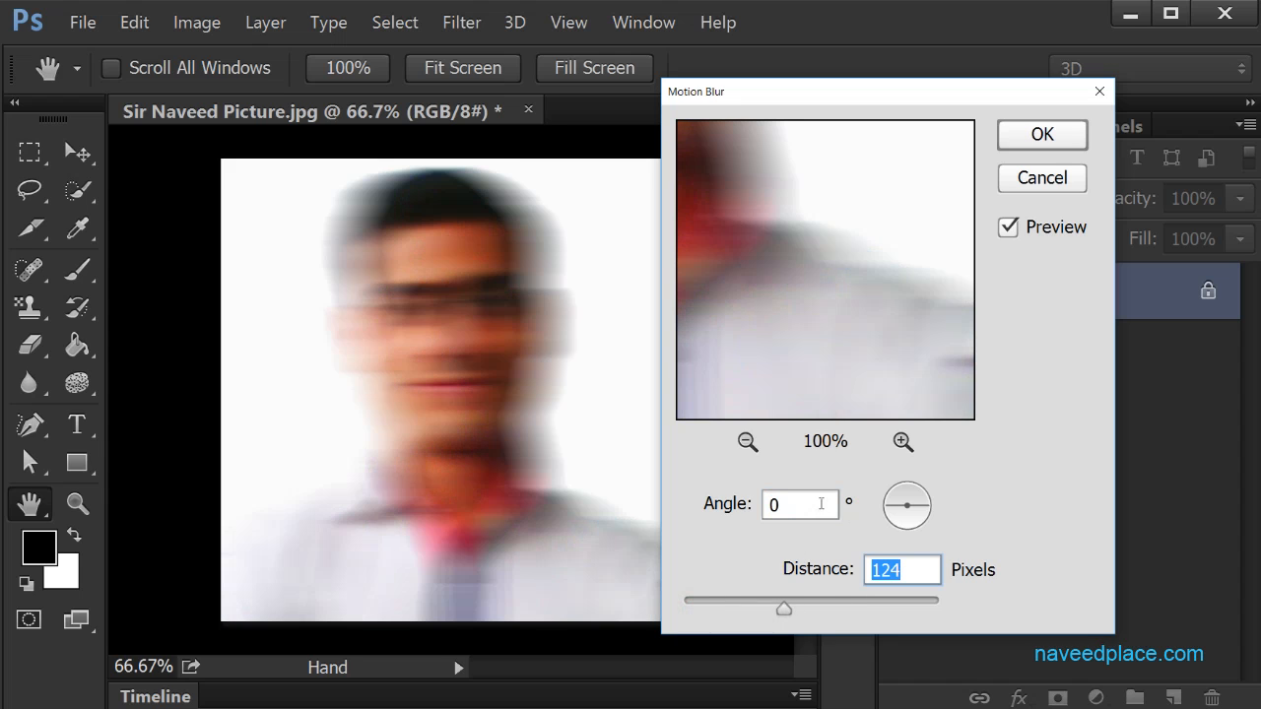
drag(899, 516, 927, 514)
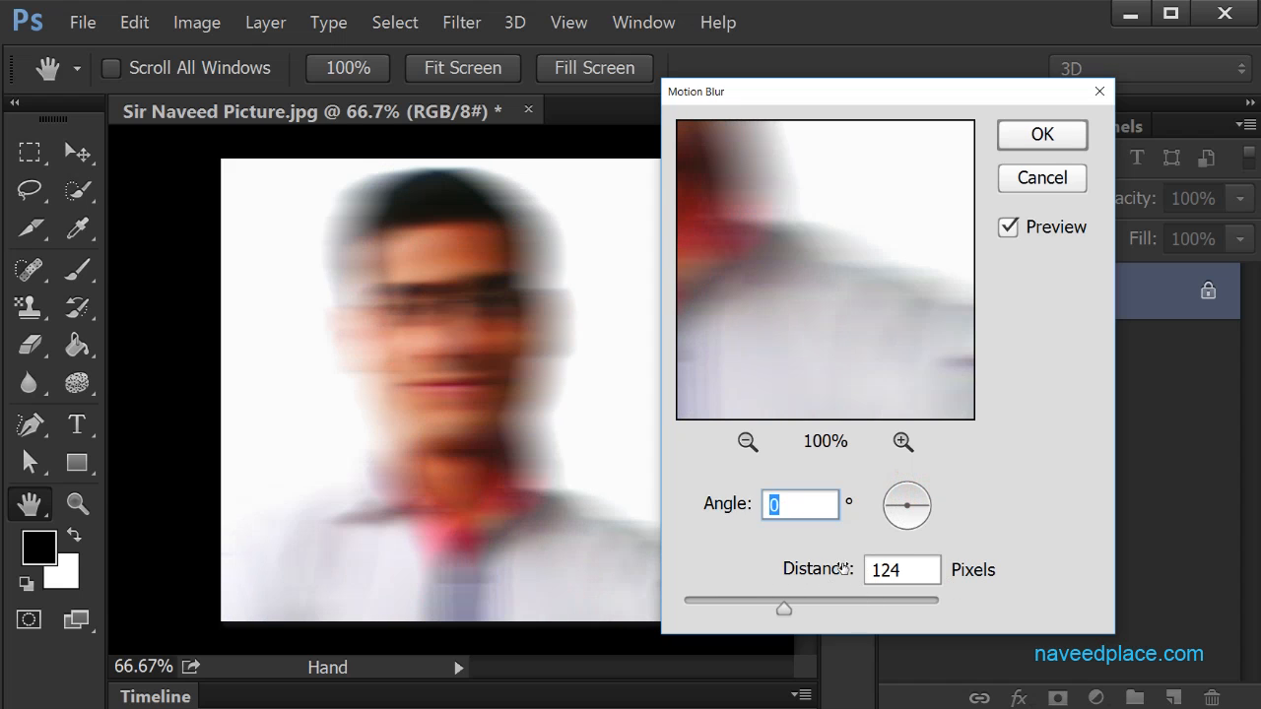
drag(929, 519, 898, 471)
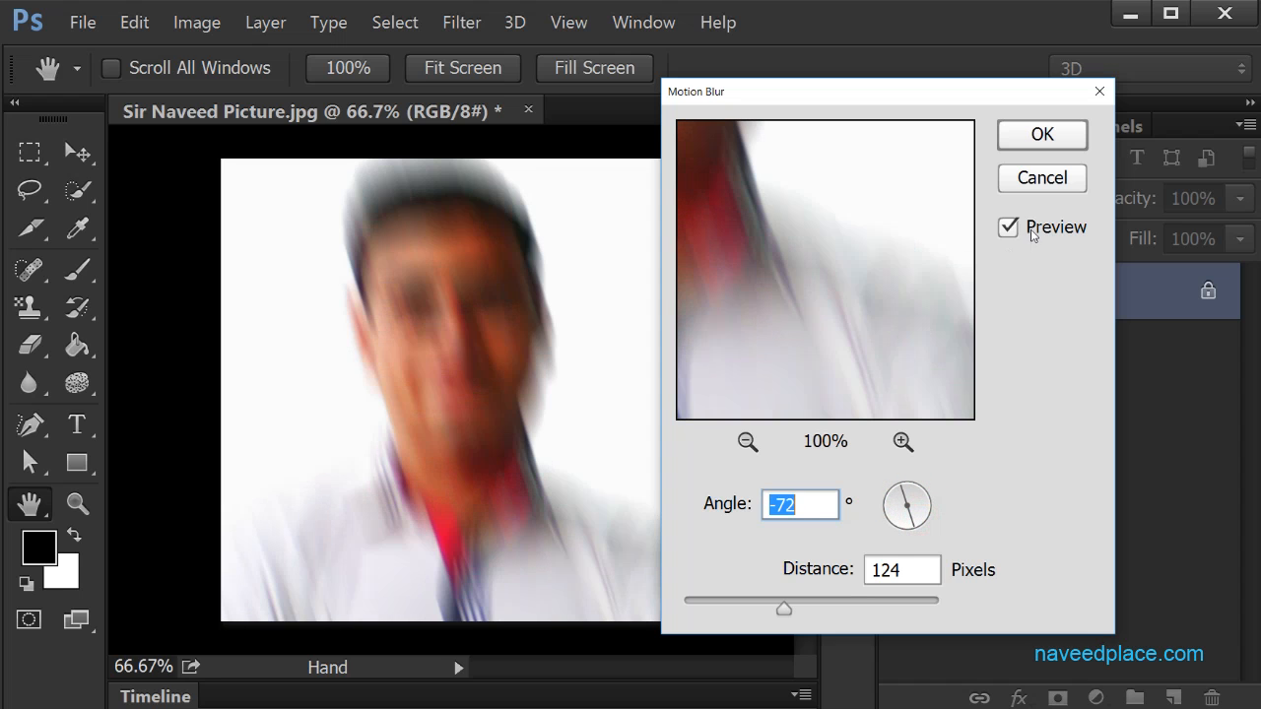
click(1058, 178)
- Apply a Radial Blur to the whole picture with amount 65, the Spin method and Good quality, and undo it
click(461, 22)
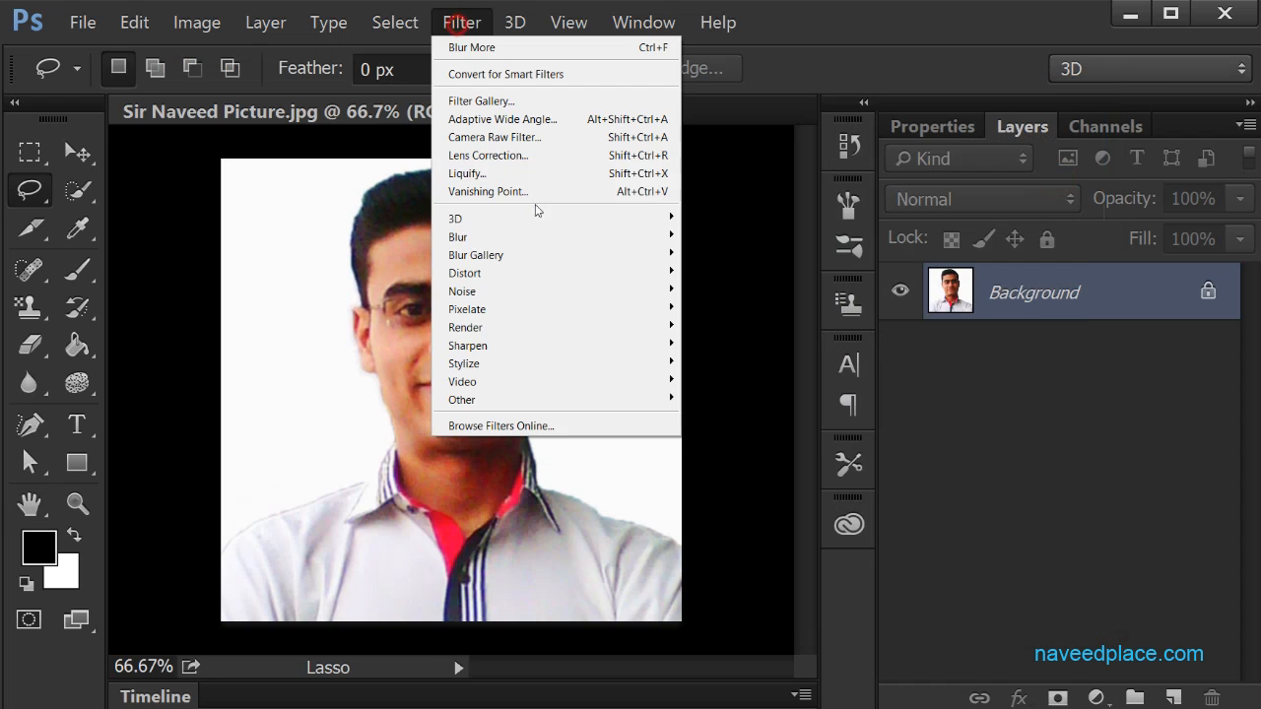
click(532, 238)
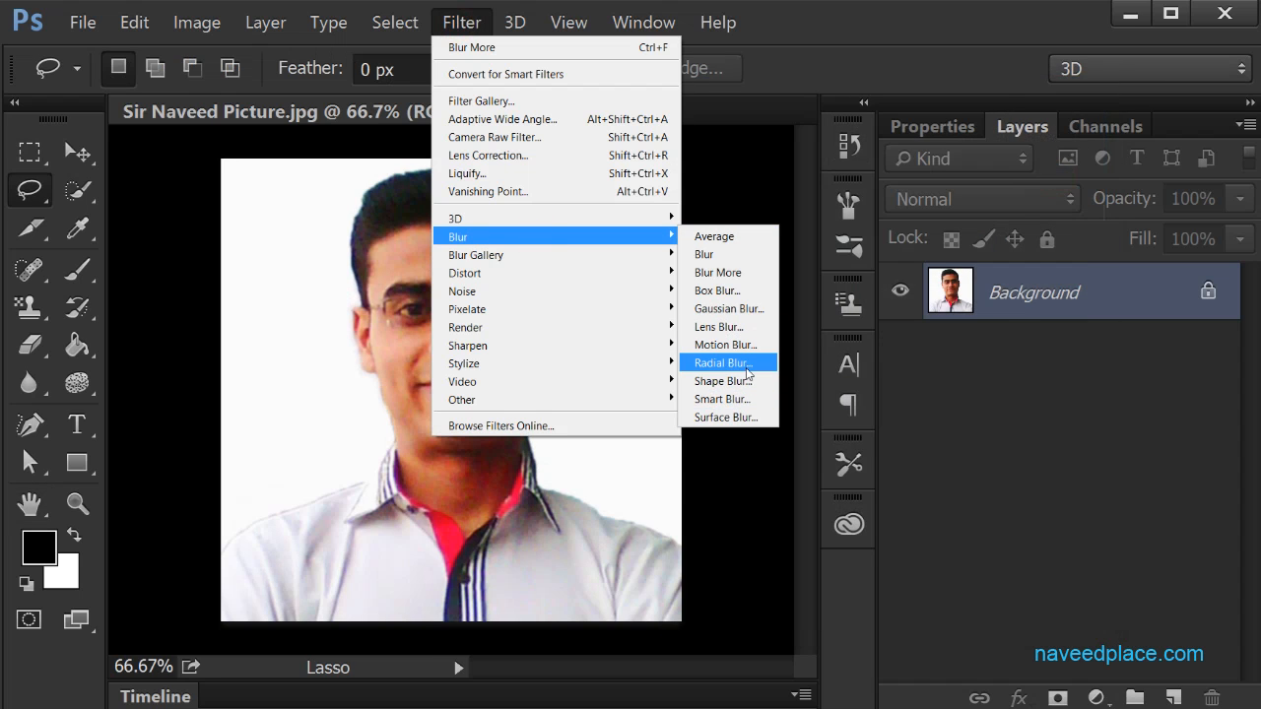
click(724, 362)
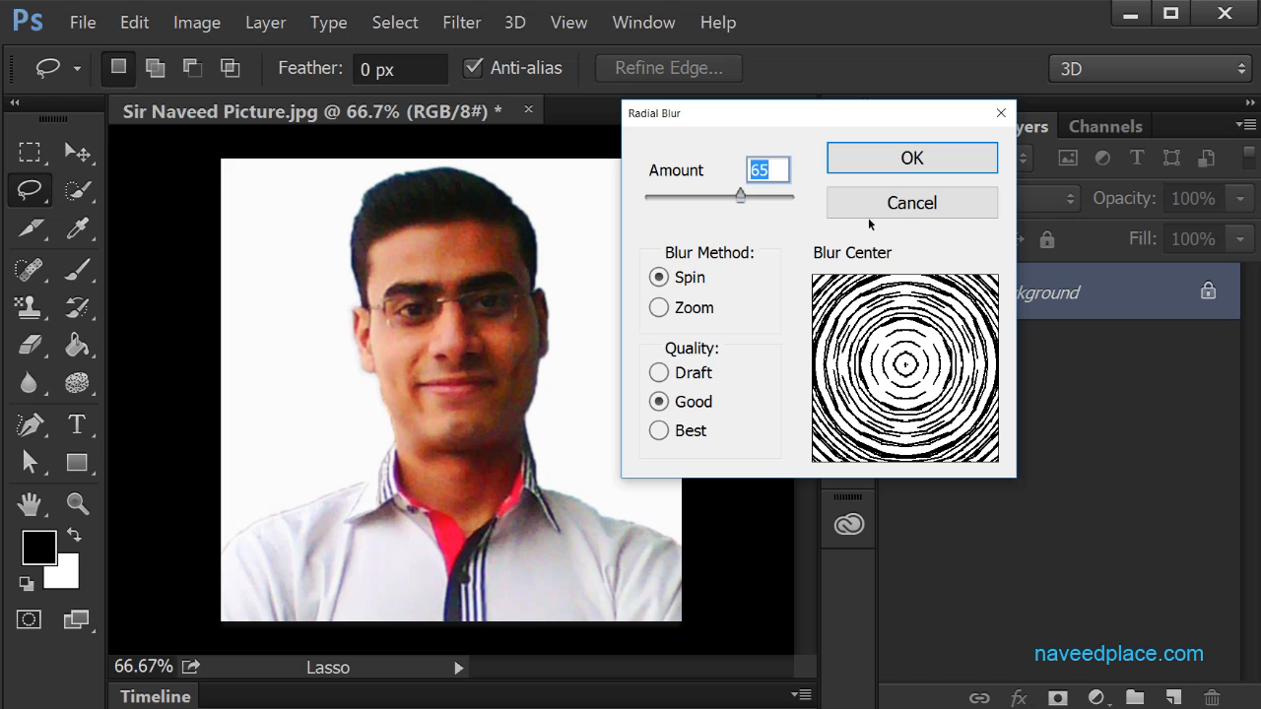
click(912, 157)
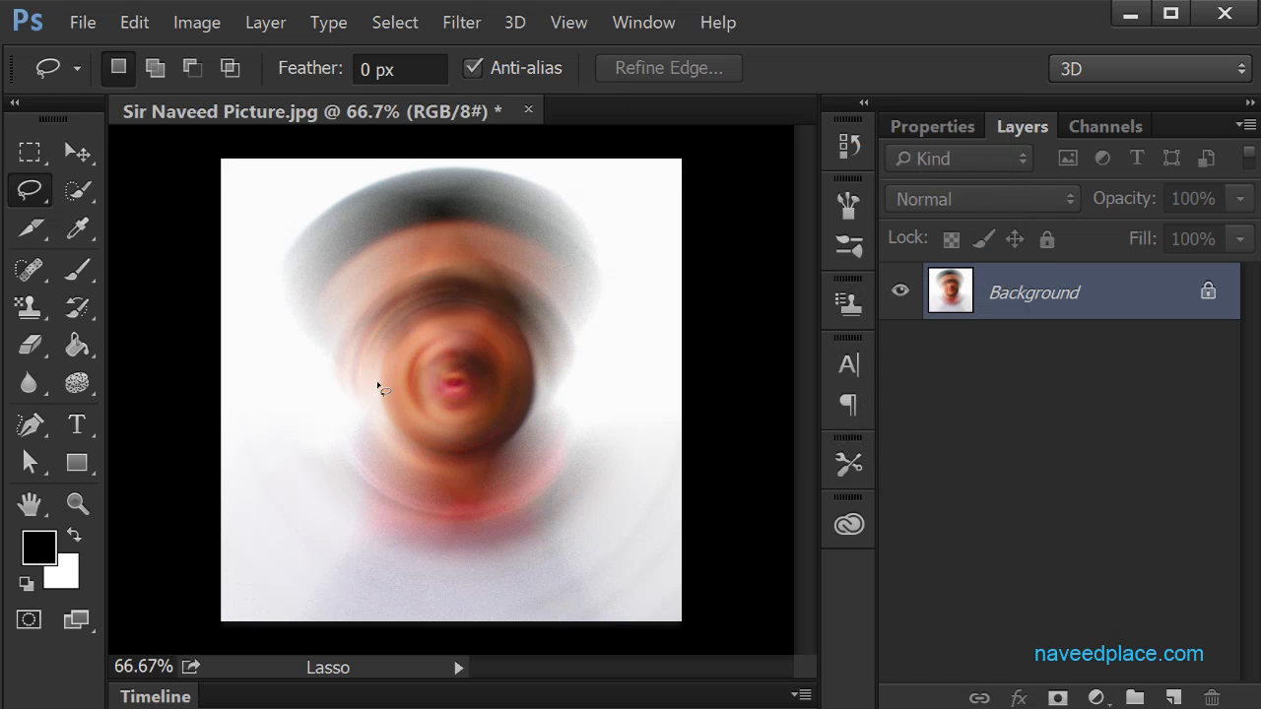
key(ctrl+z)
- Try several shapes in Shape Blur, apply the solid arrowhead shape with a 10-pixel radius to the picture, and undo it
click(461, 21)
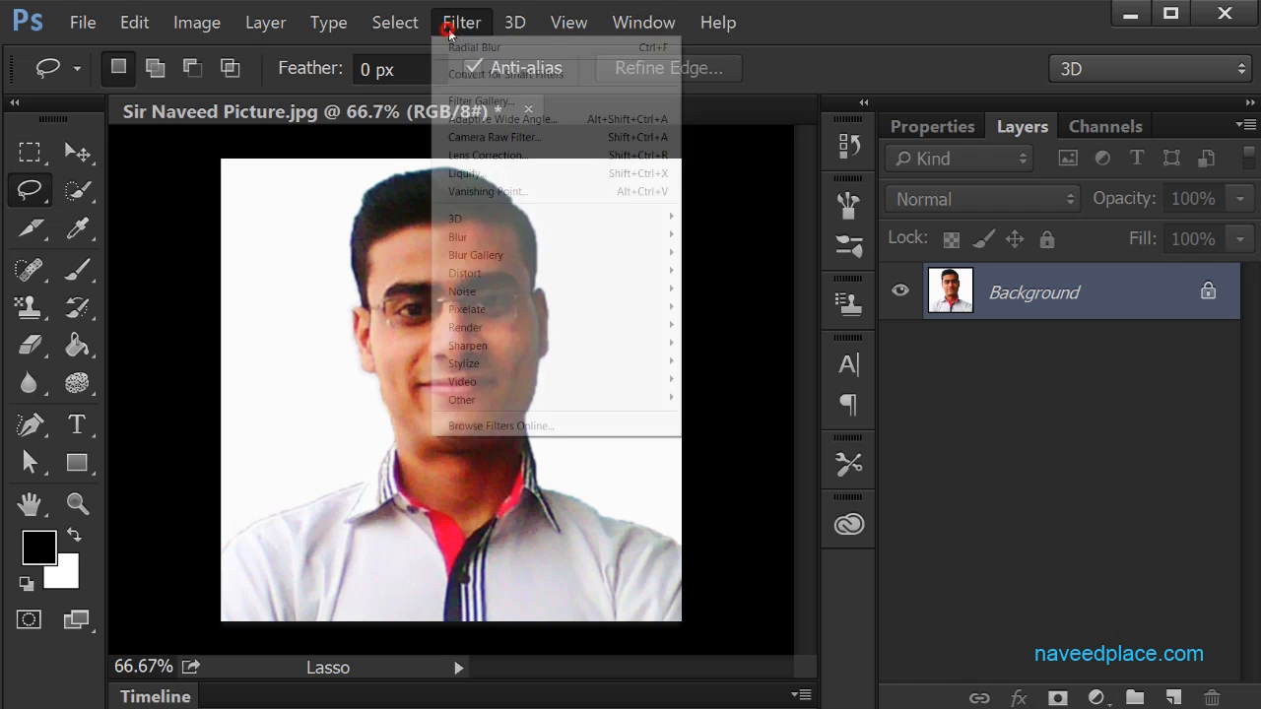
click(507, 235)
click(722, 382)
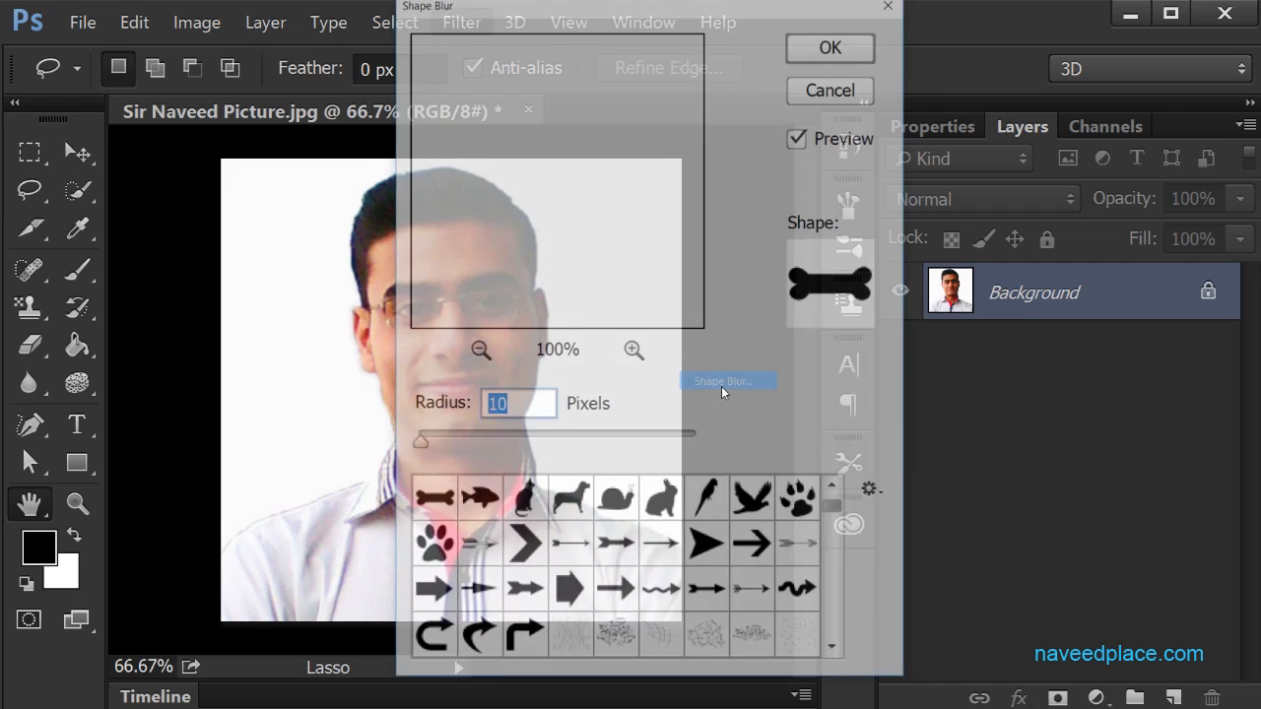
click(477, 500)
click(523, 547)
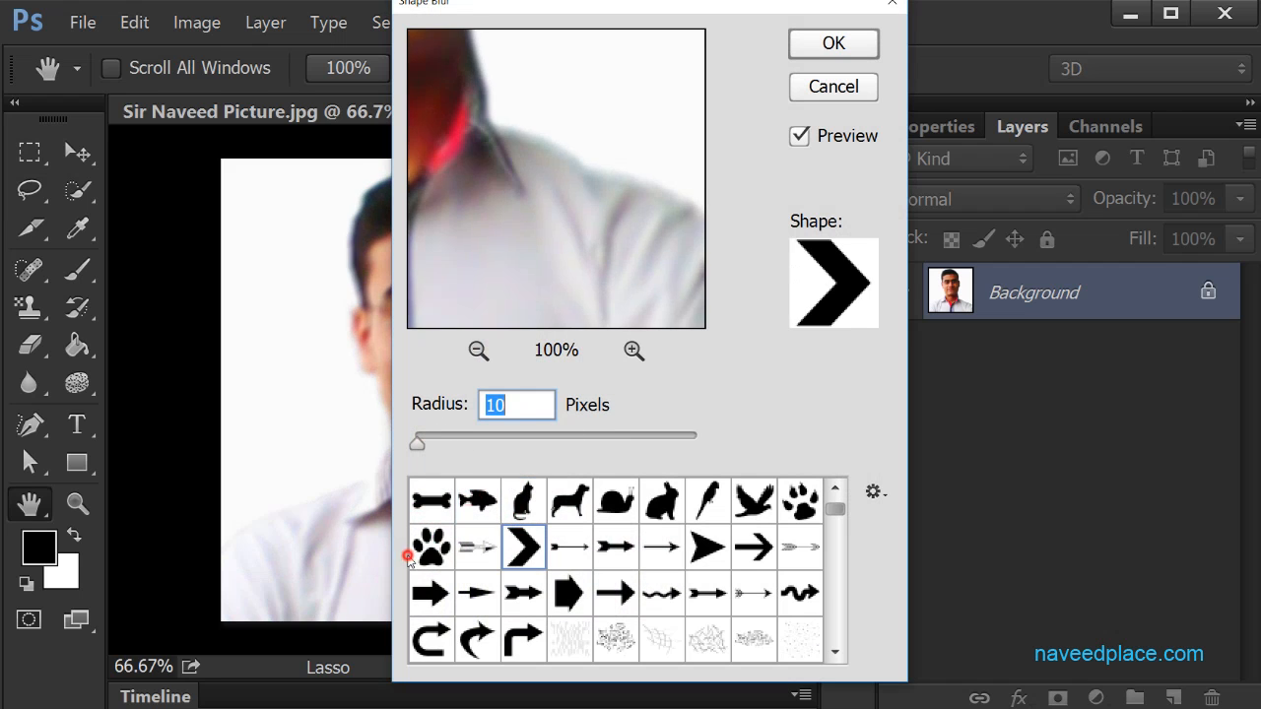
click(569, 500)
click(708, 500)
click(708, 547)
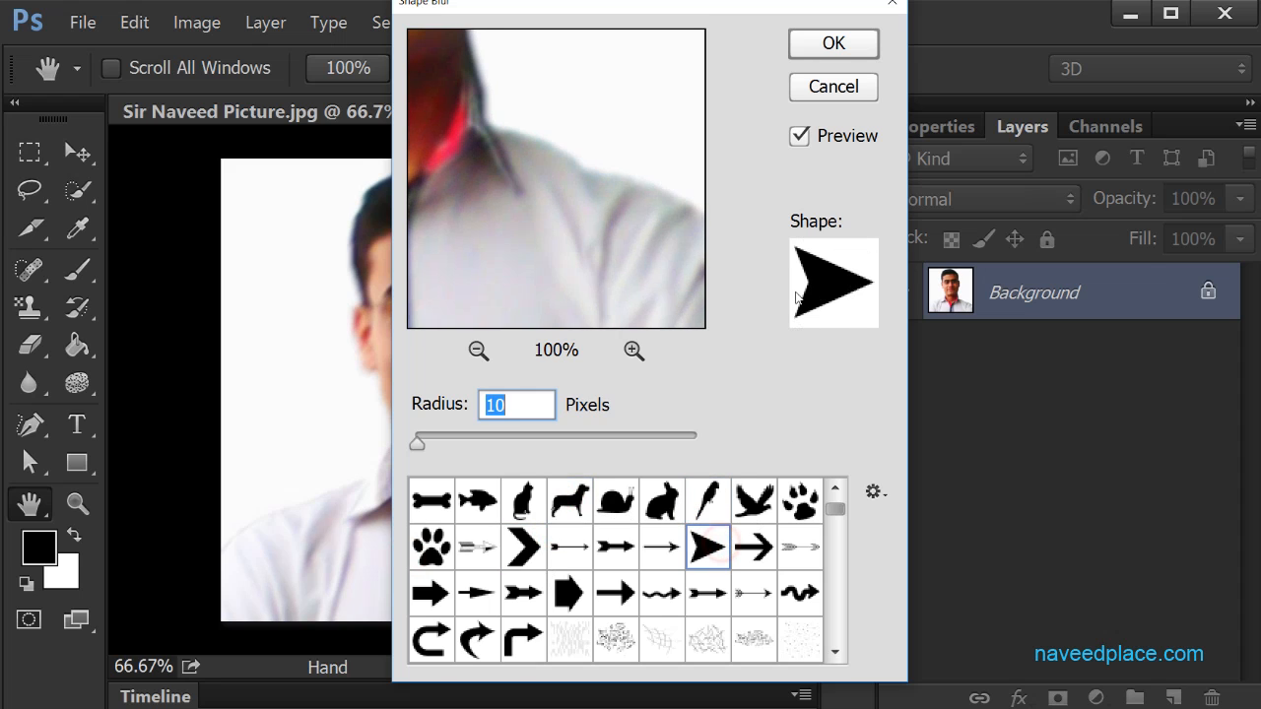
click(818, 57)
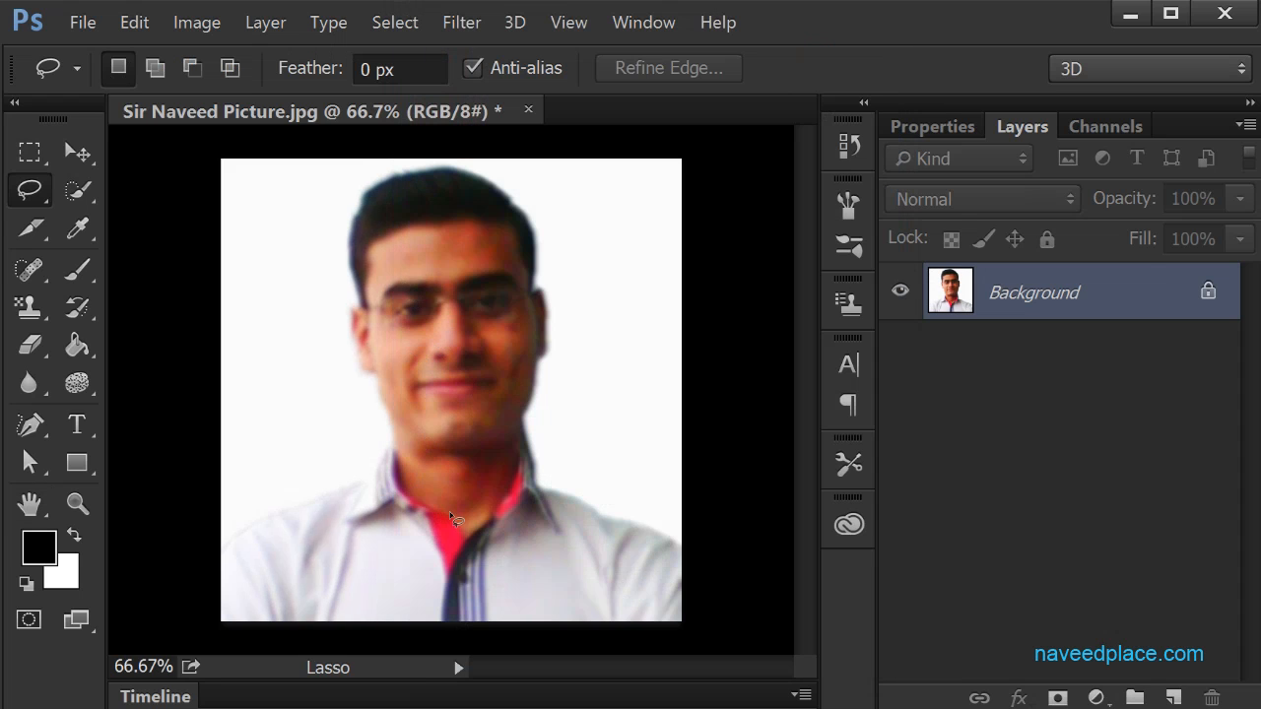
key(ctrl+z)
- Apply a Surface Blur to the picture with a radius of 60 pixels and a threshold of 156 levels, and undo it
click(461, 22)
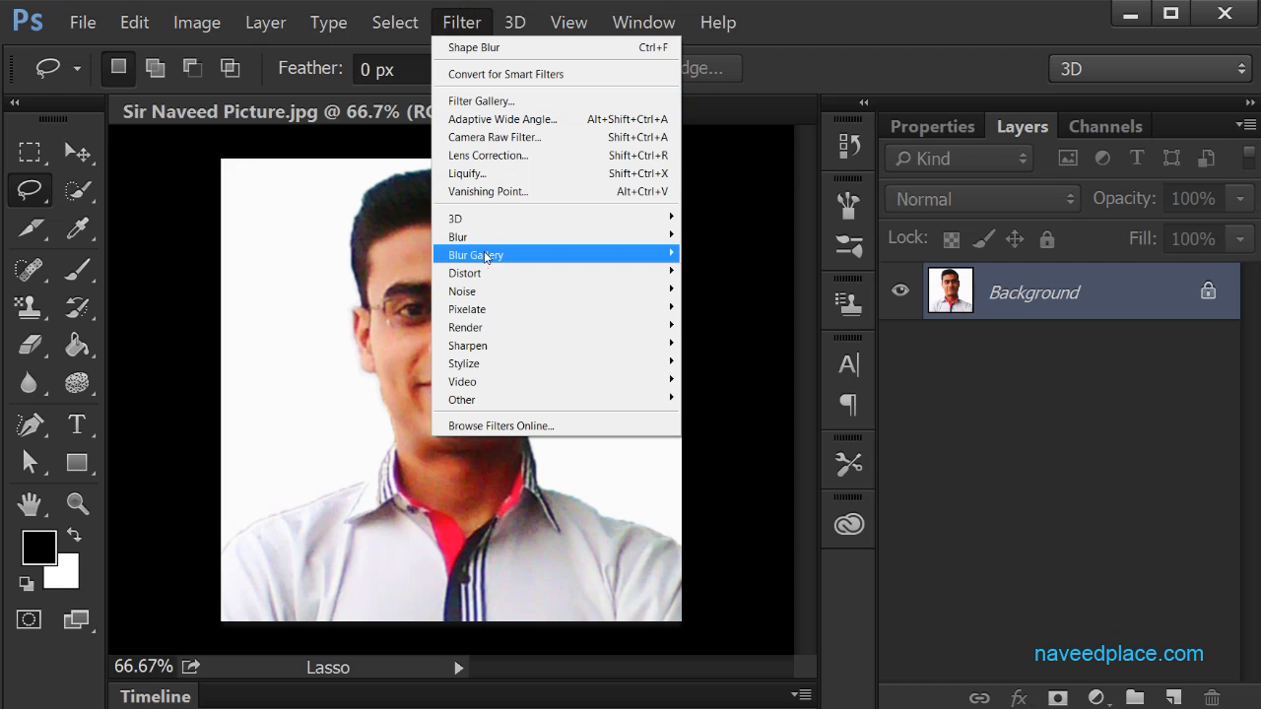
mouse_move(486, 243)
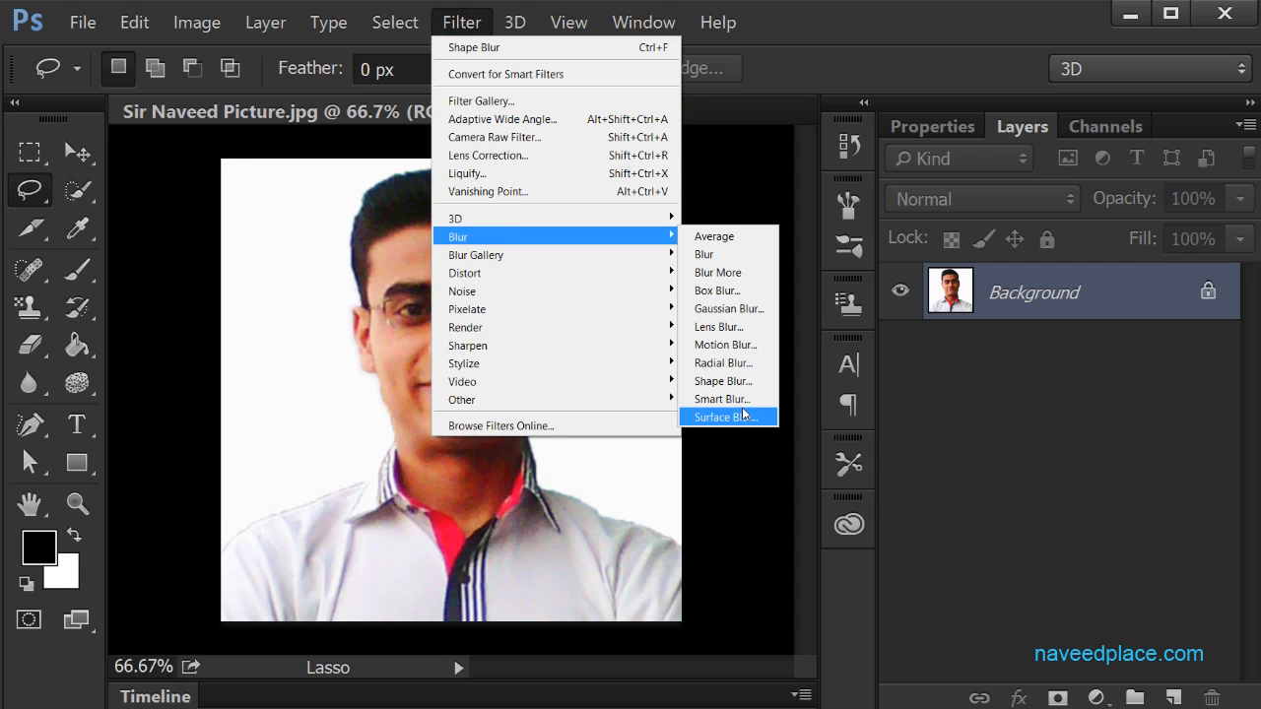
click(712, 417)
drag(478, 490, 613, 490)
drag(456, 571, 518, 581)
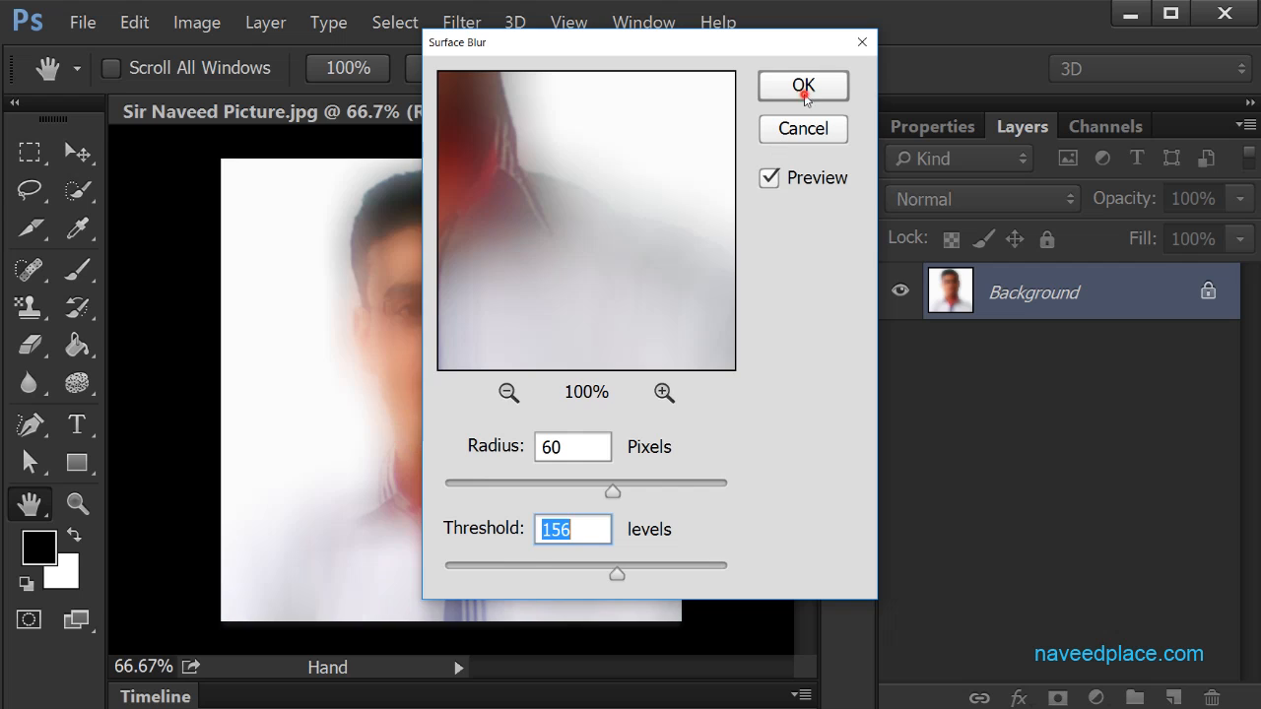
click(798, 93)
key(ctrl+z)
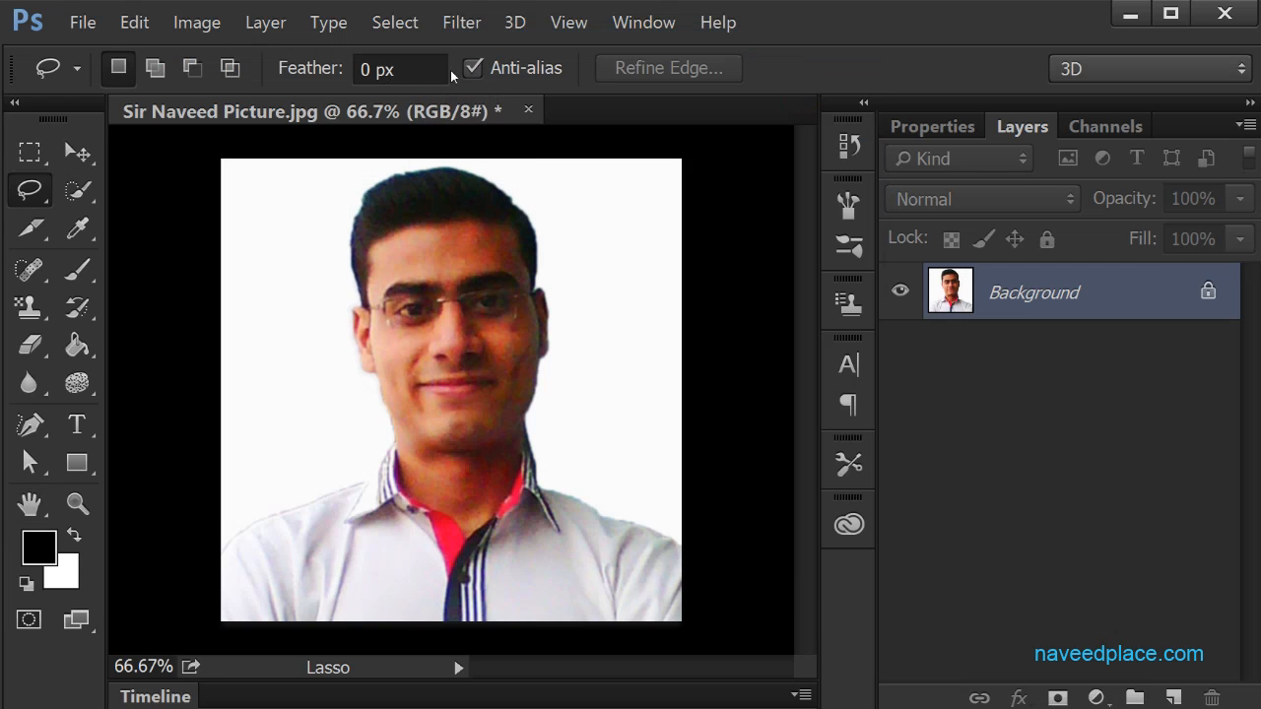
- Start a Field Blur from the Blur Gallery on the picture and raise its blur amount to 164 px
click(467, 17)
mouse_move(487, 235)
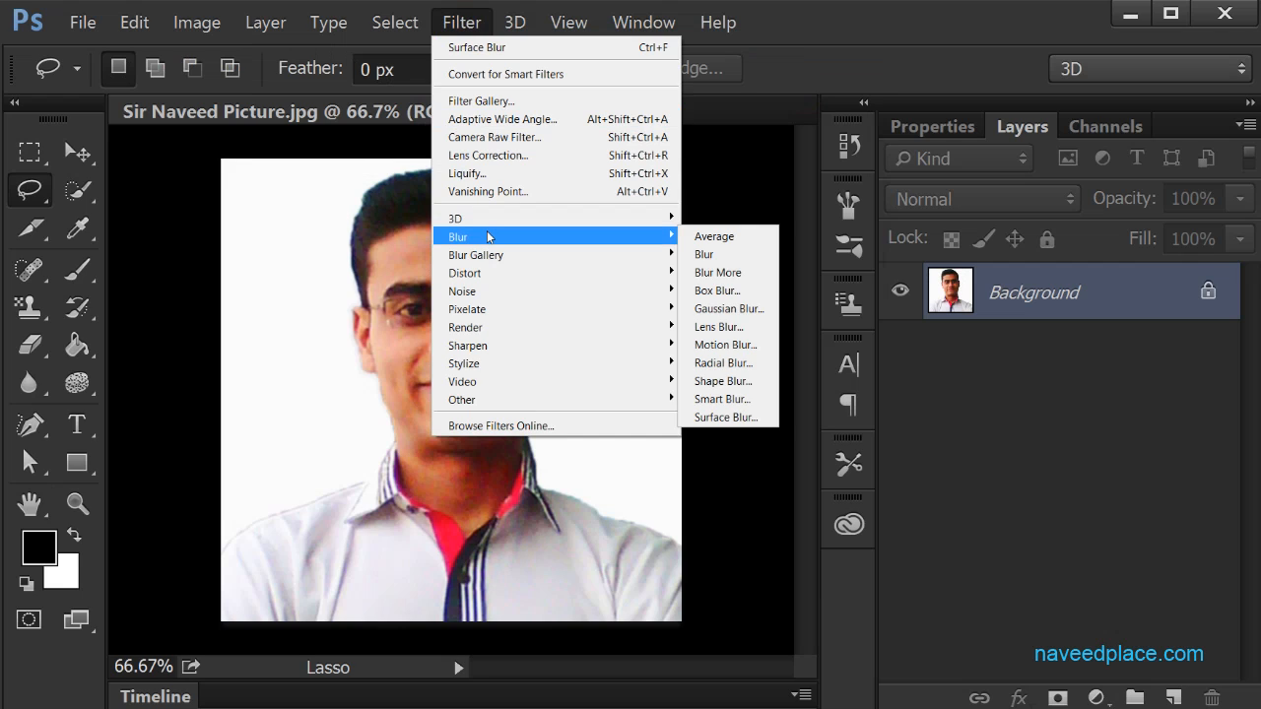
mouse_move(476, 257)
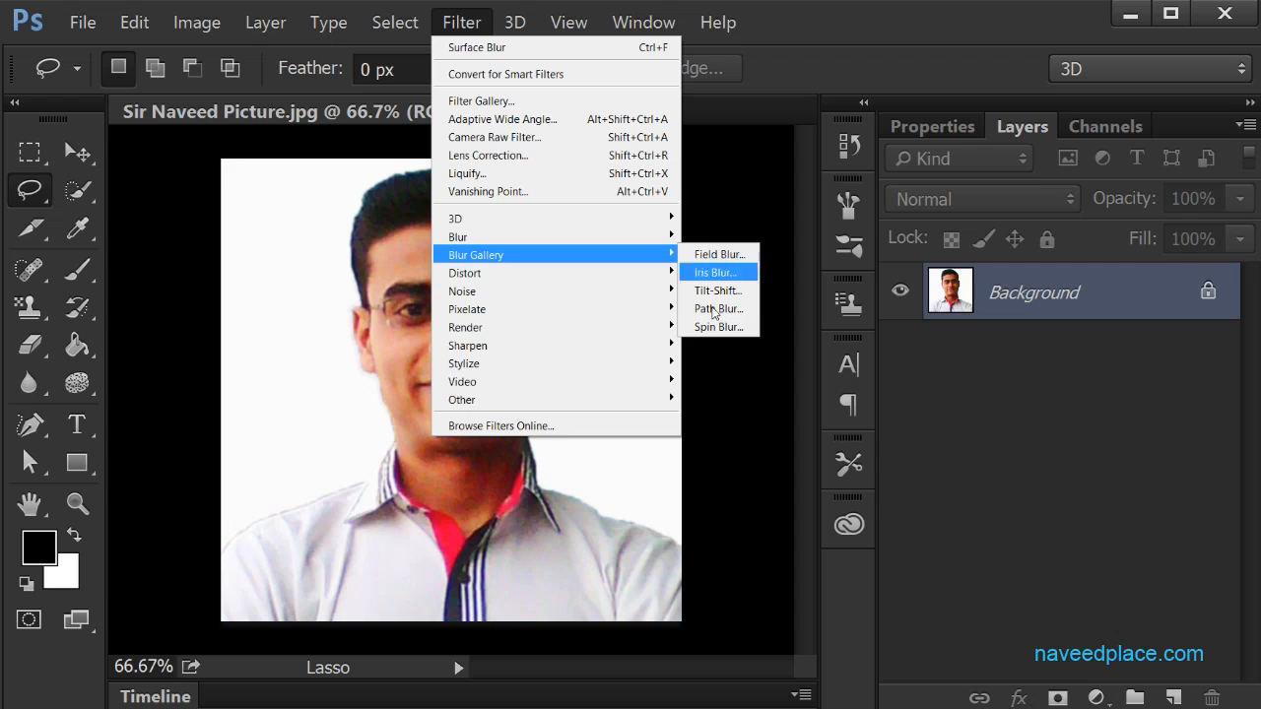
click(668, 262)
click(717, 254)
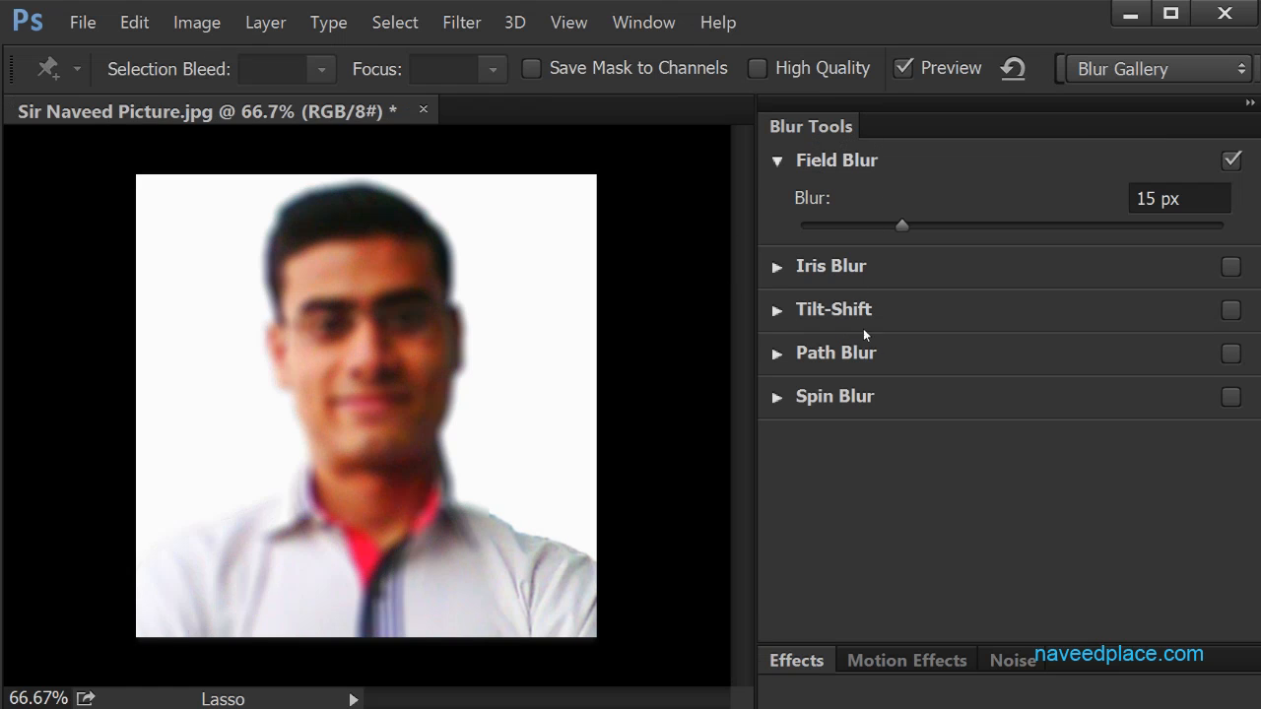
drag(902, 225, 1071, 229)
click(919, 272)
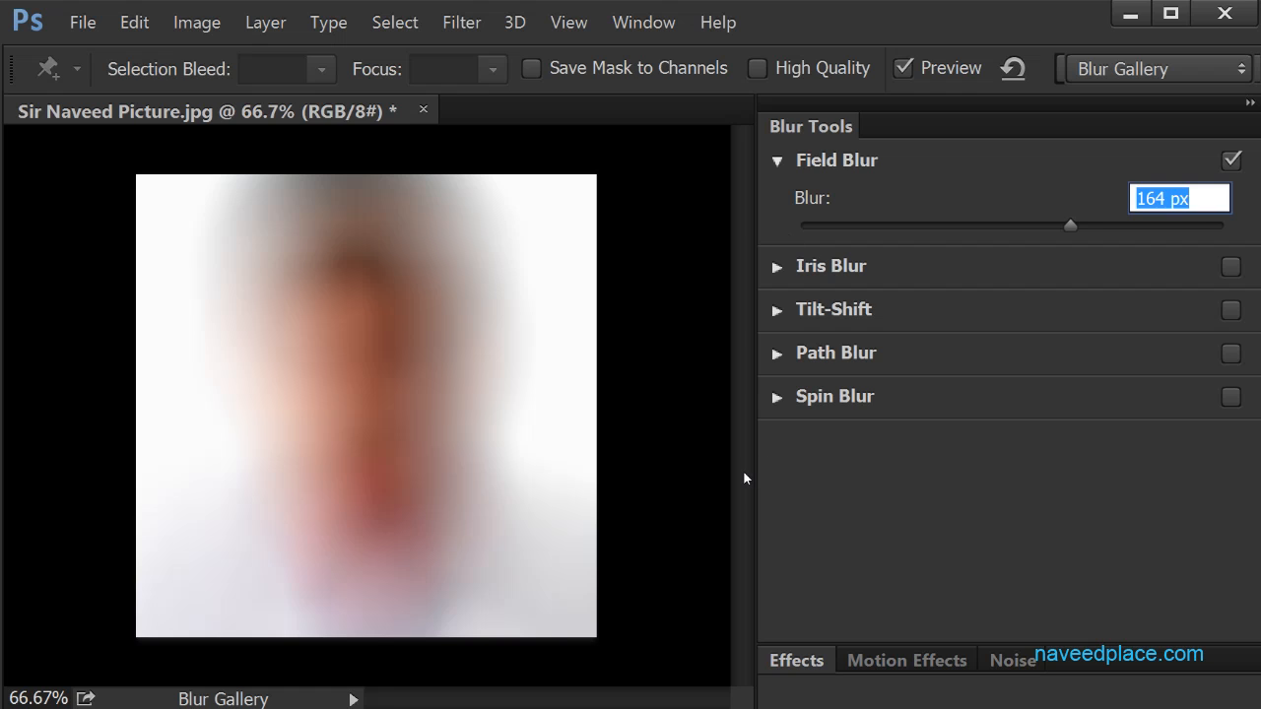
- Undo the Field Blur amount change and leave the Blur Gallery without applying the blur
key(ctrl+z)
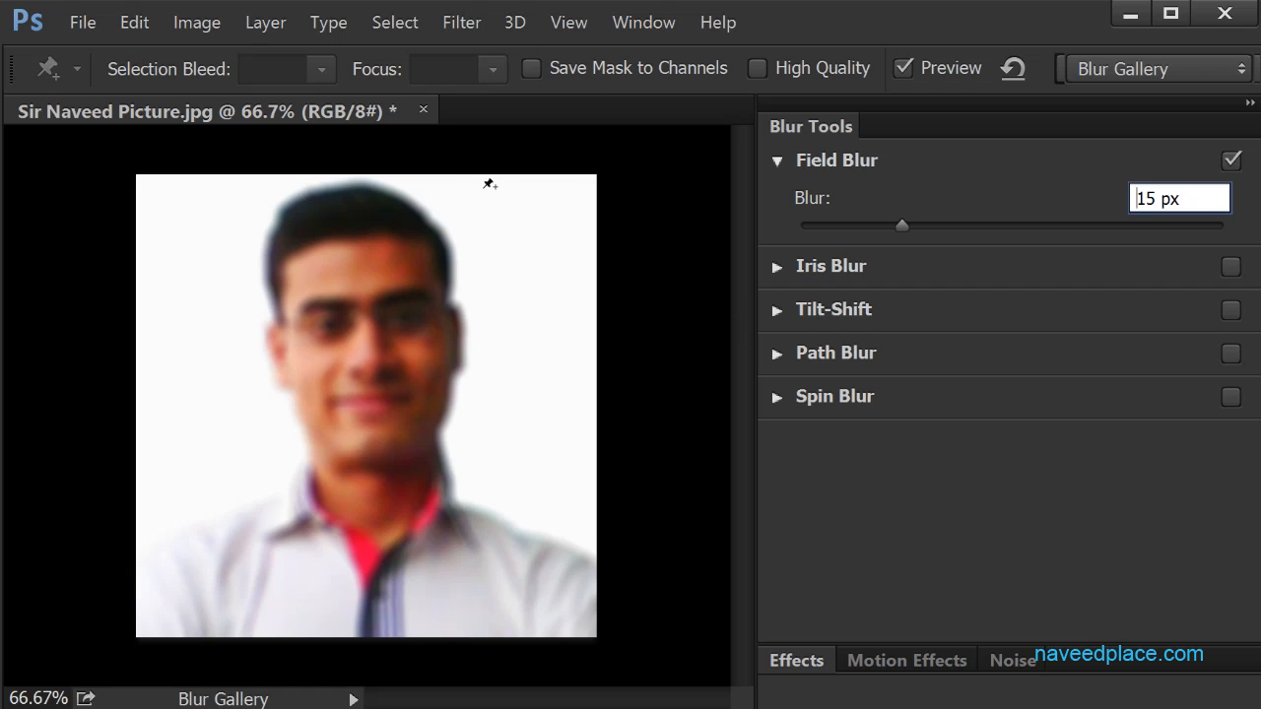
click(870, 291)
click(707, 365)
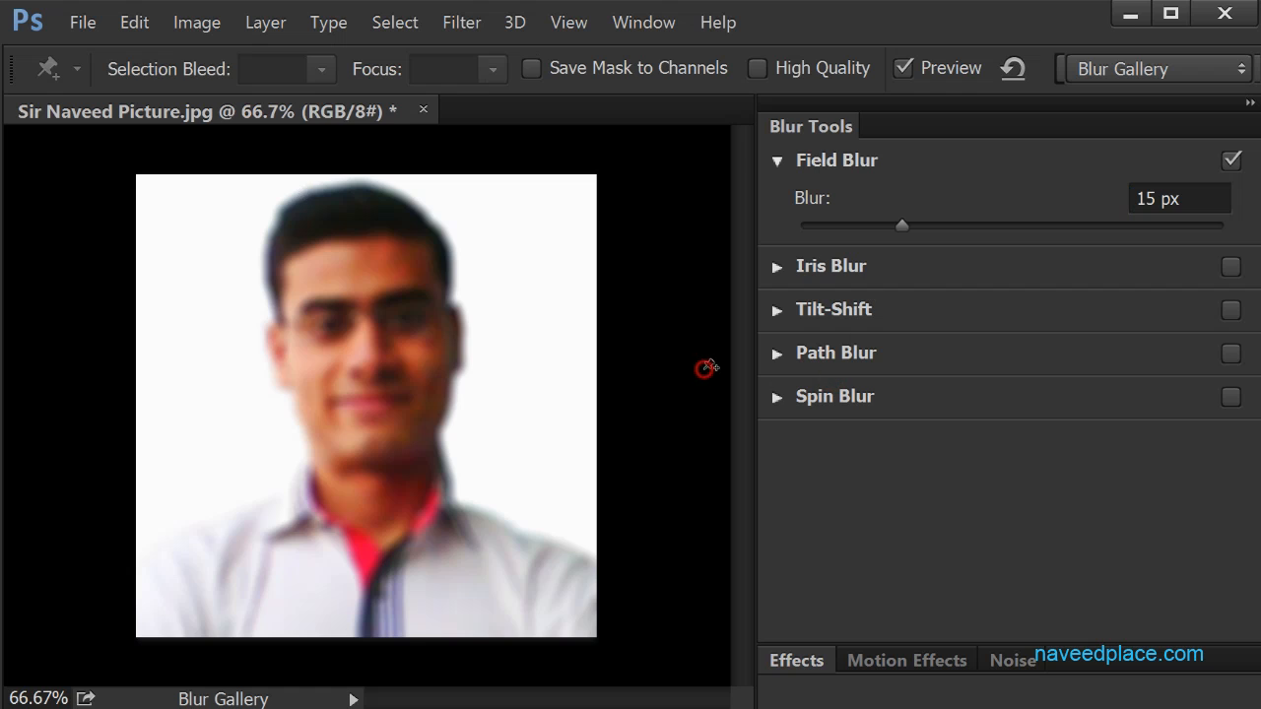
key(Escape)
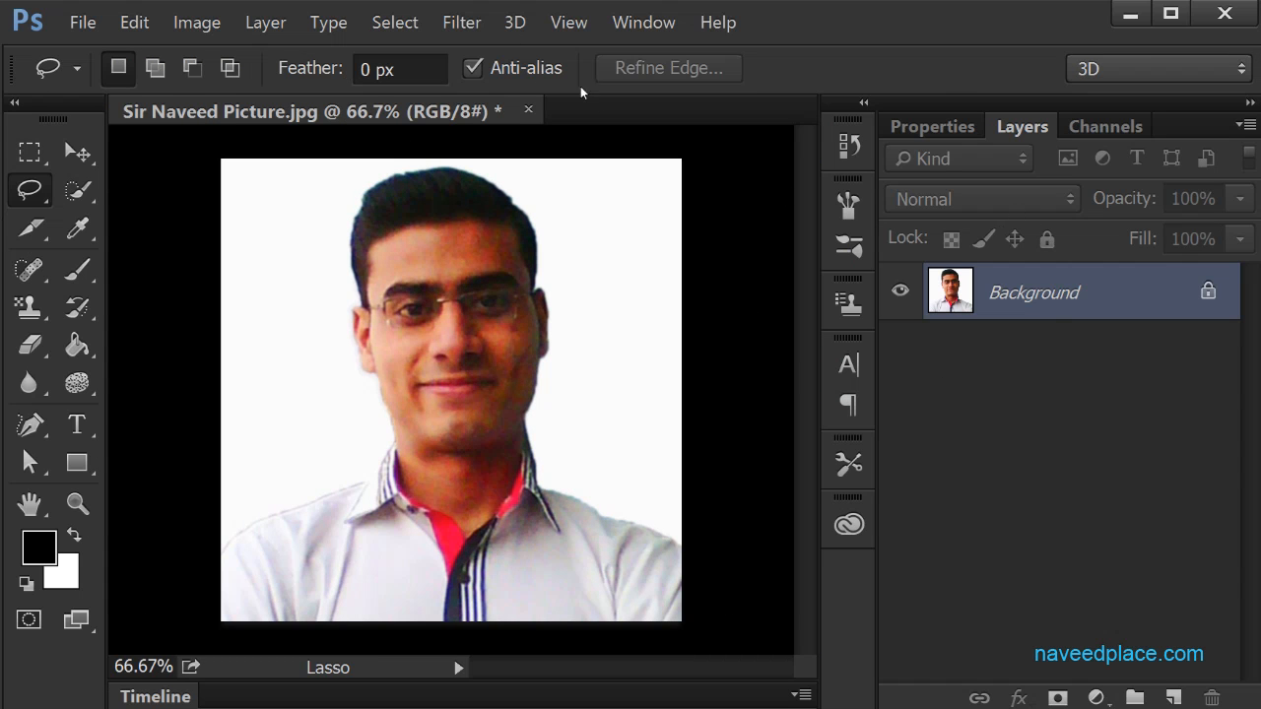
- Browse the available filters for another one to demonstrate on the picture
click(514, 23)
mouse_move(461, 24)
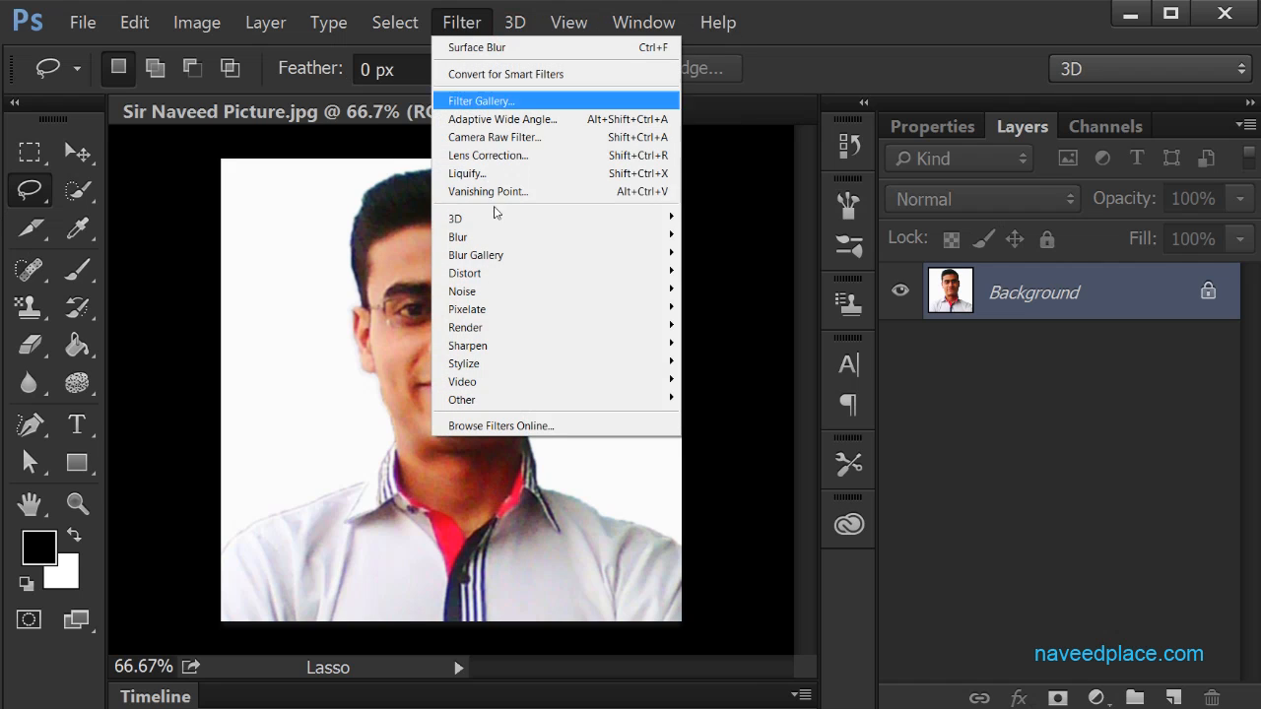